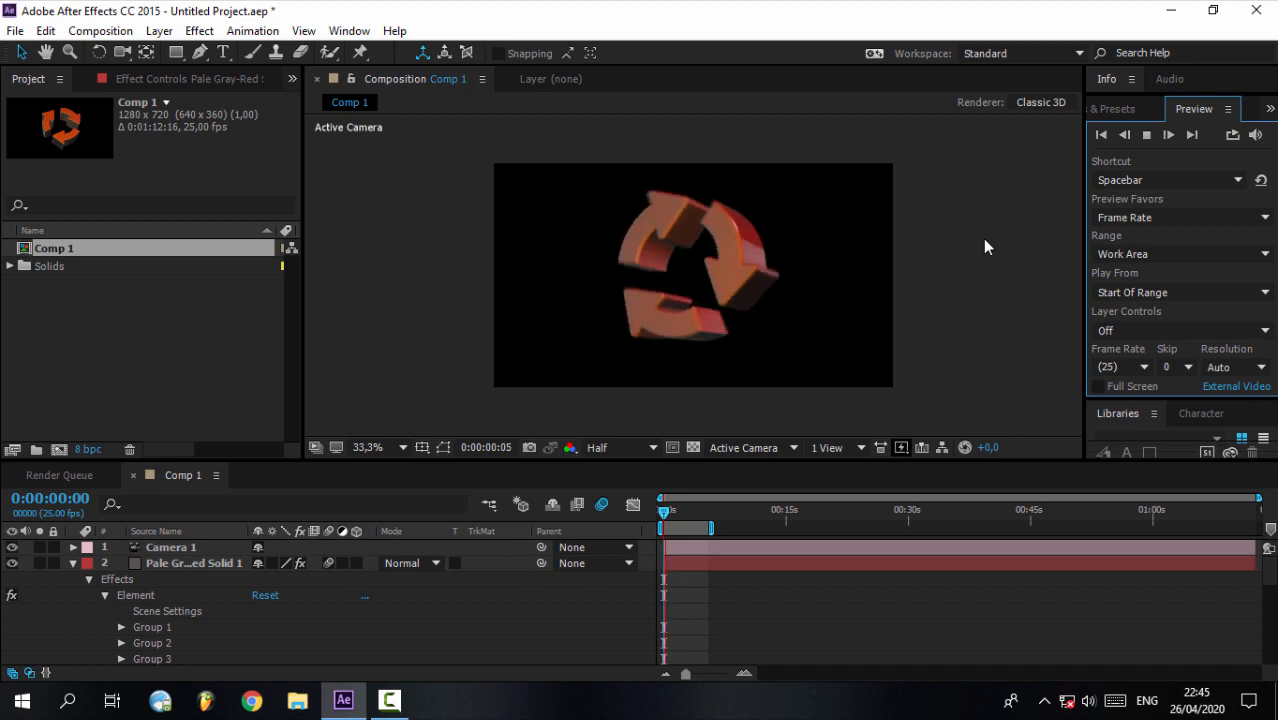
- Stop the preview and inspect the ray-tracing options in the GPU information of the Previews preferences, leaving the settings uncommitted
left_click(984, 241)
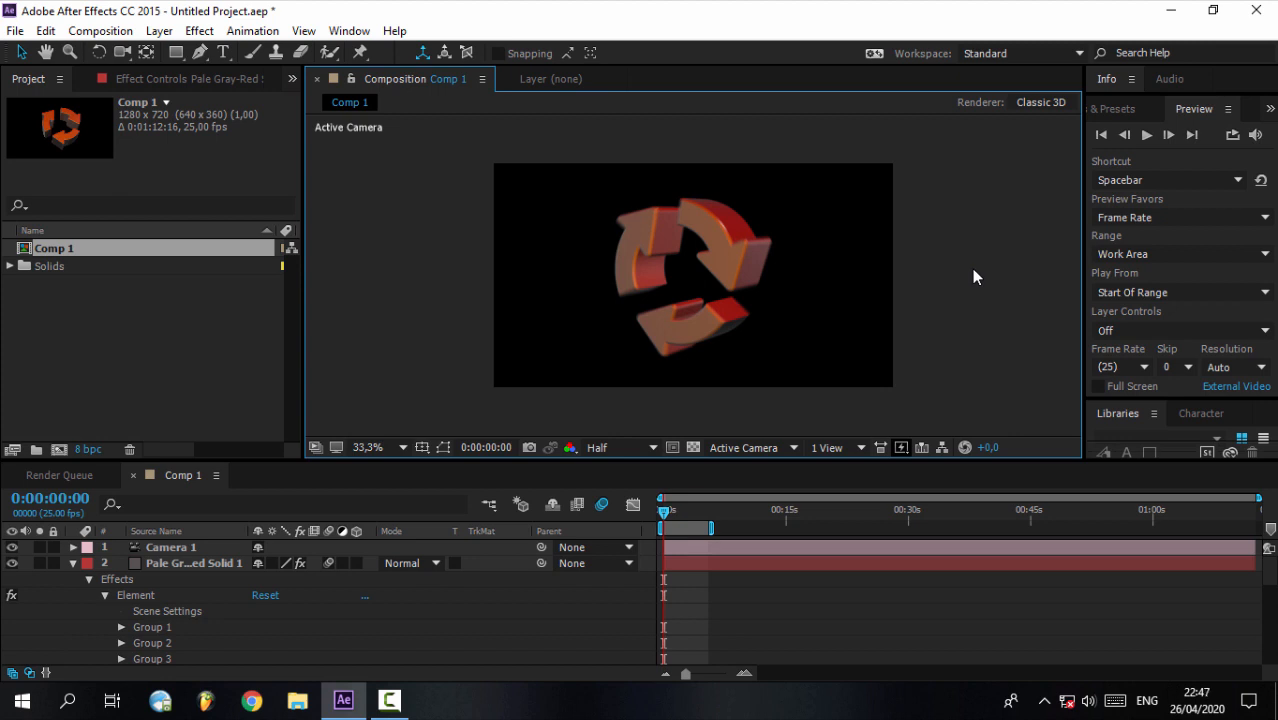
left_click(38, 33)
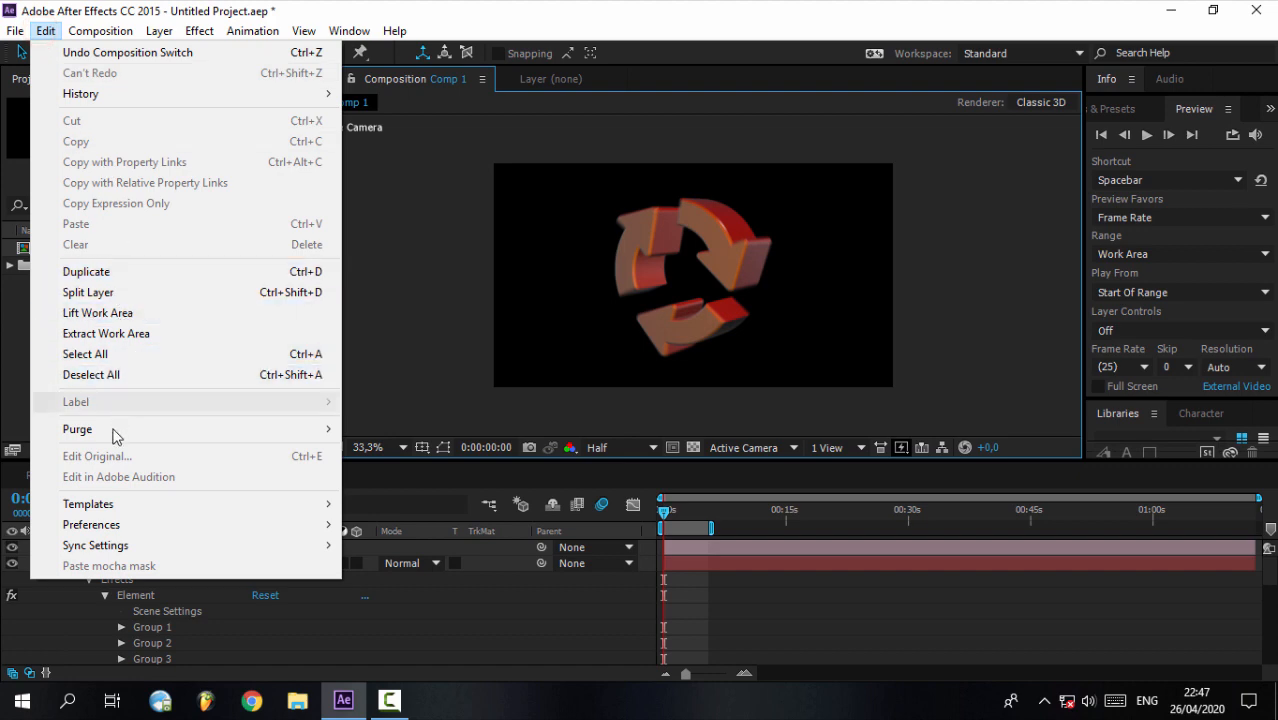
mouse_move(112, 525)
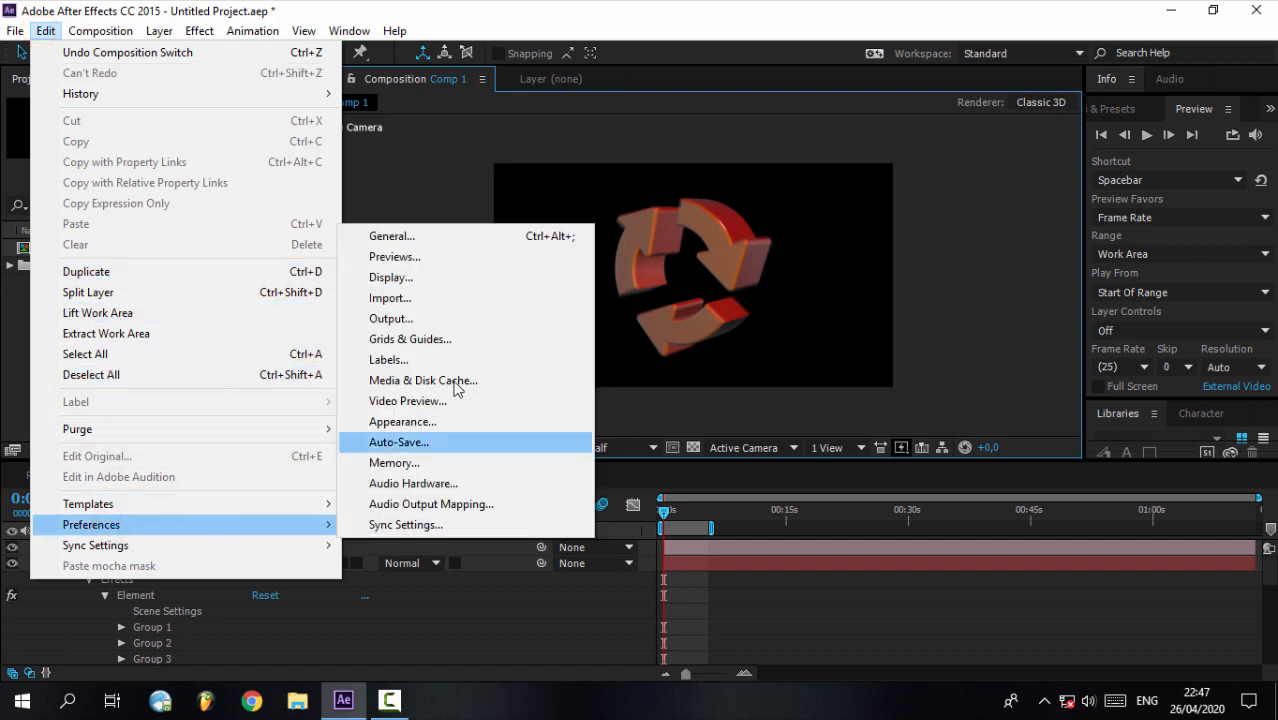
left_click(400, 236)
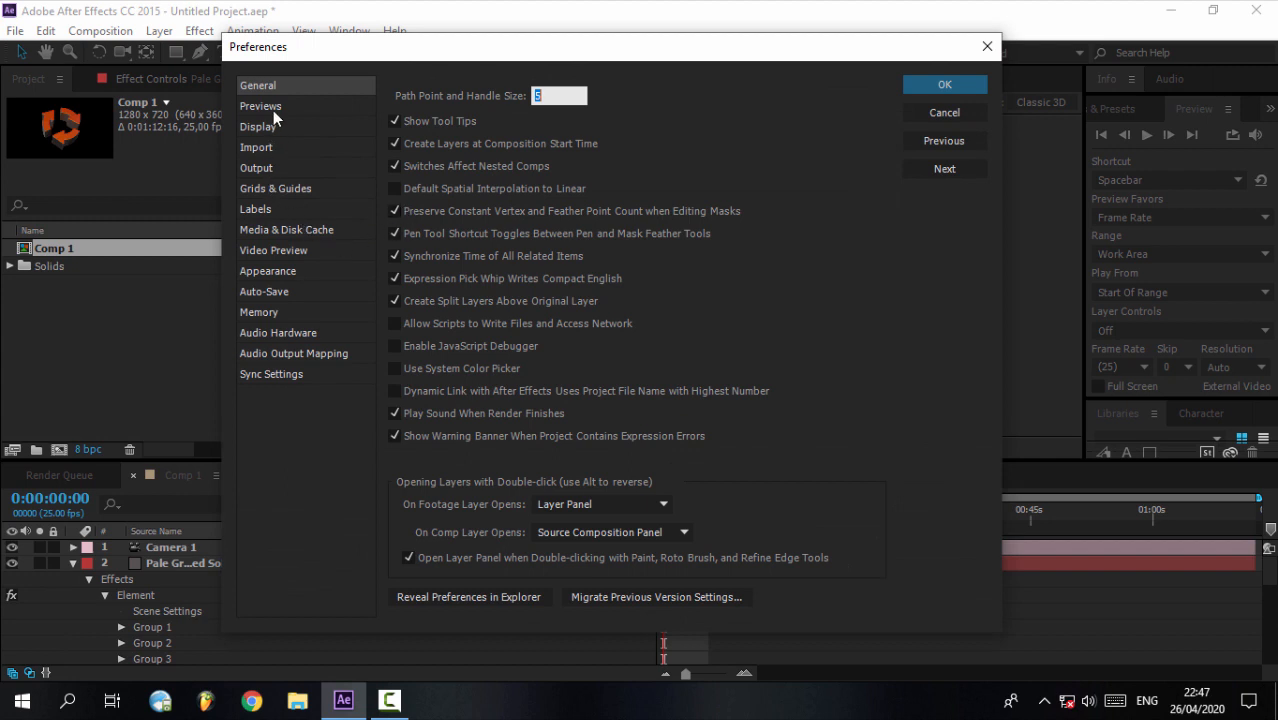
left_click(273, 110)
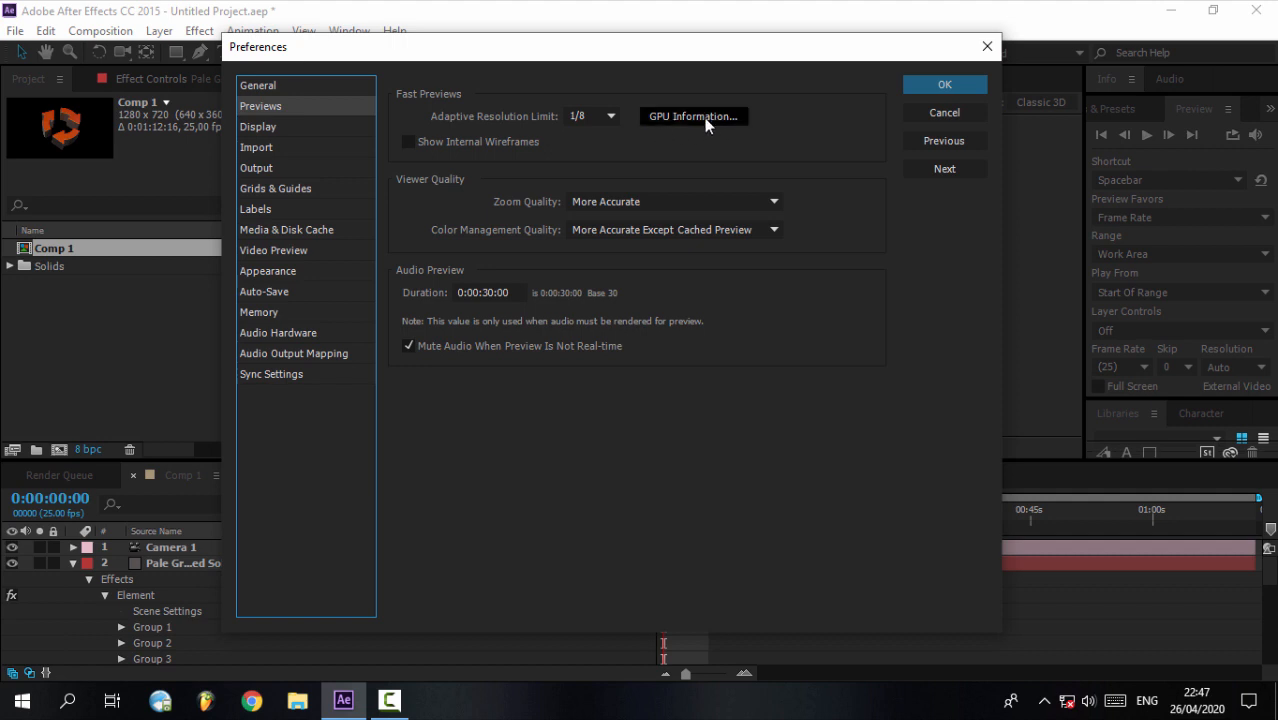
left_click(677, 121)
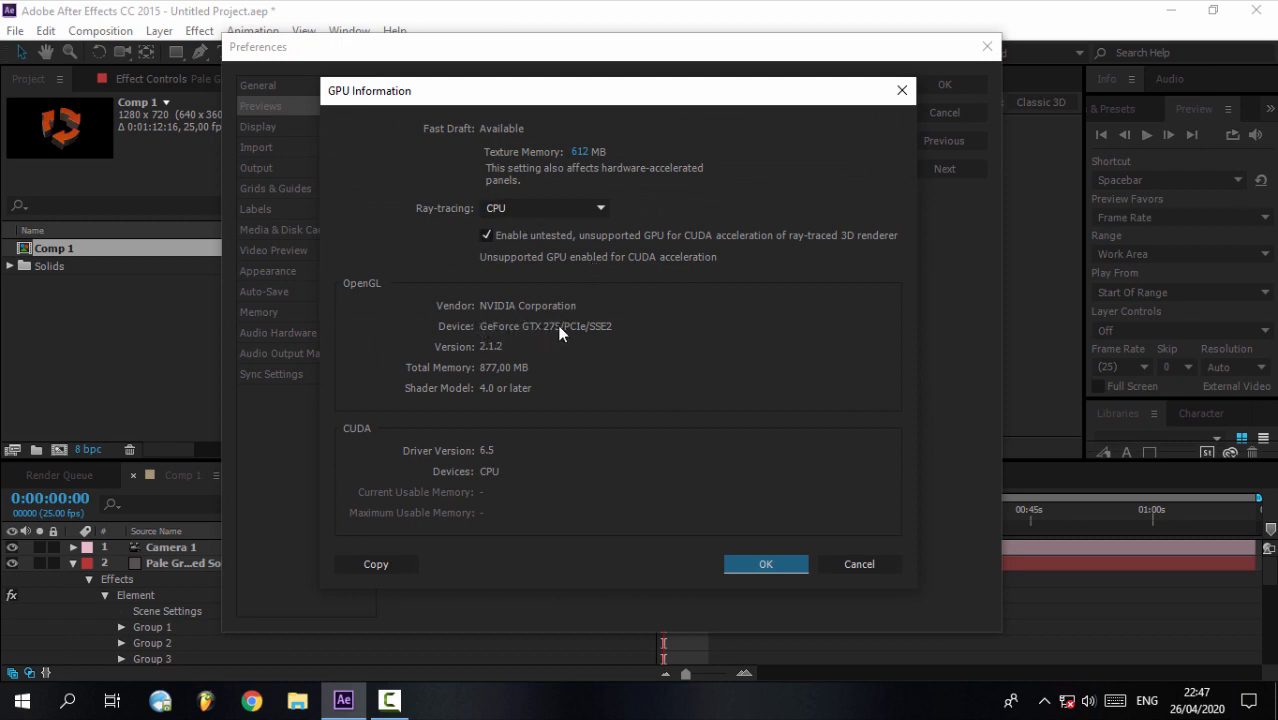
left_click(505, 210)
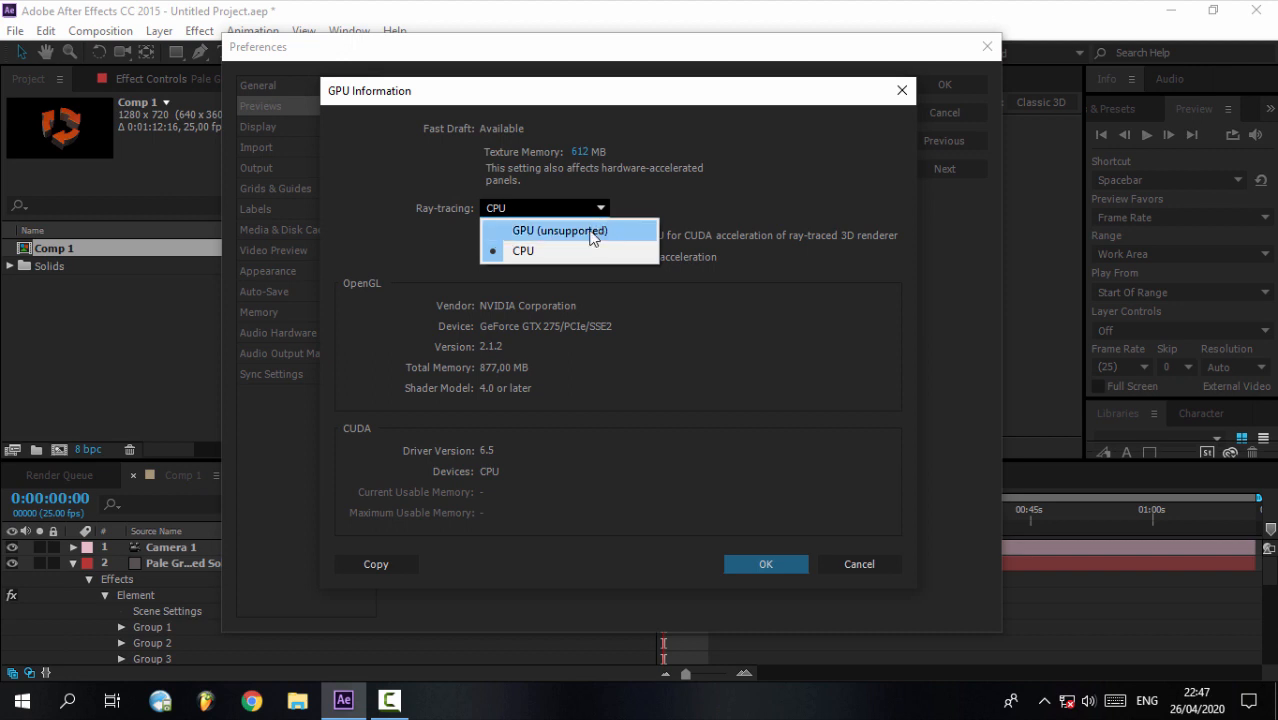
left_click(570, 299)
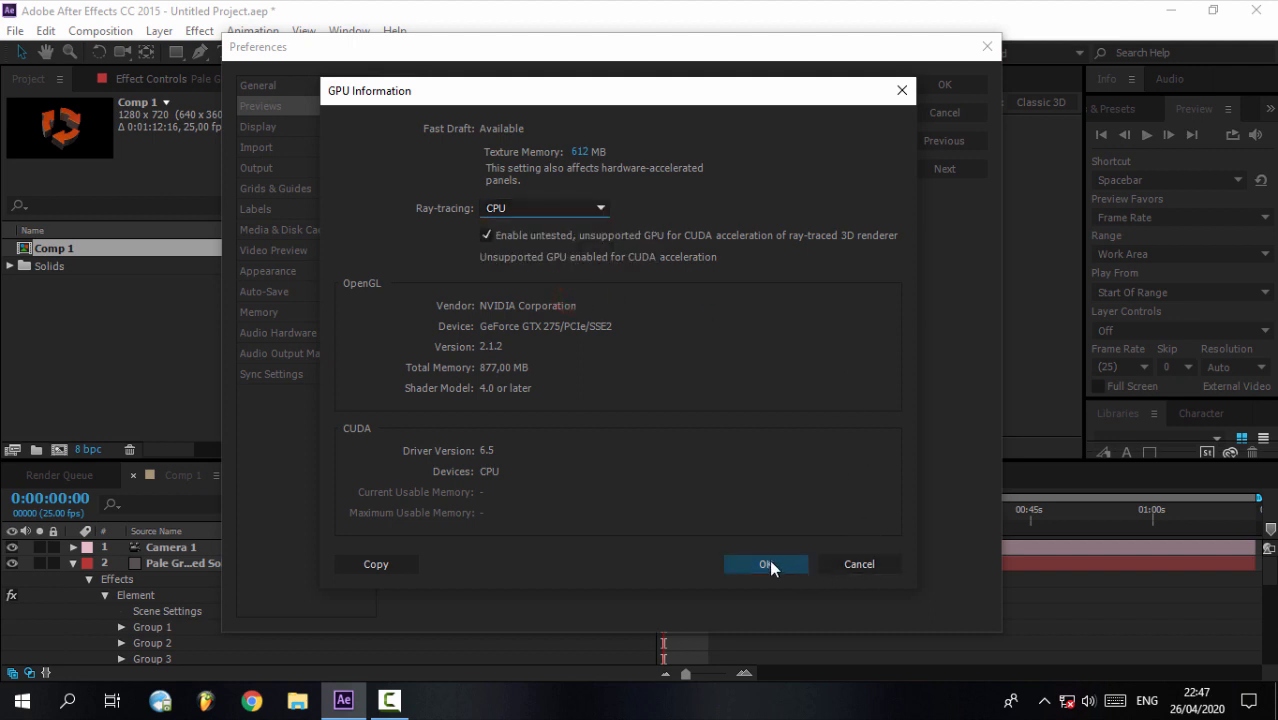
left_click(860, 565)
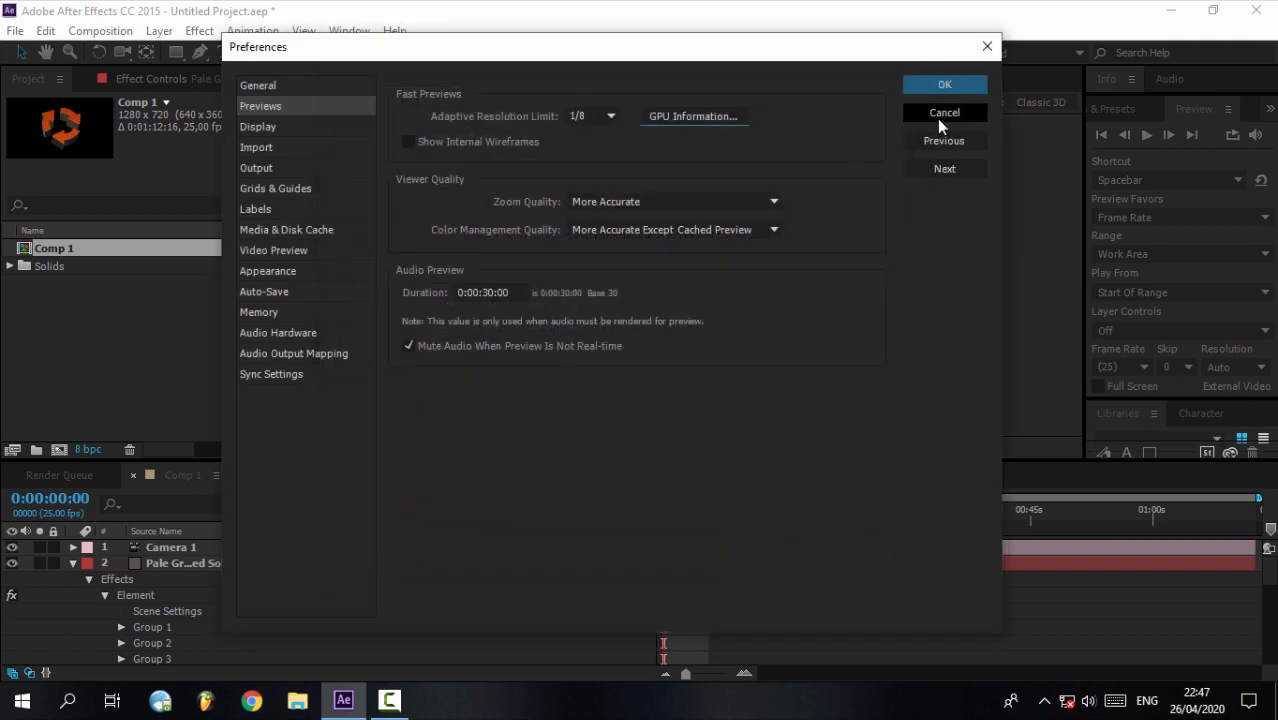
left_click(938, 114)
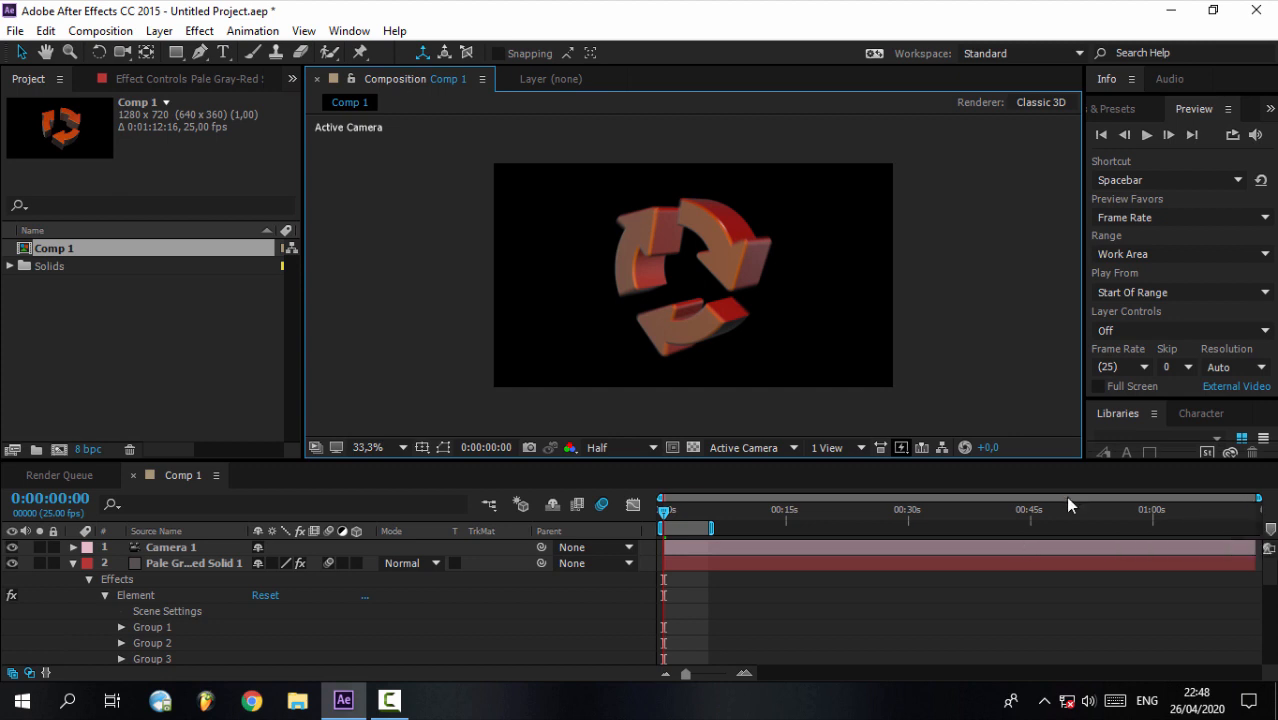
- Scrub through roughly the first second of Comp 1 and return the playhead to 0:00:00:00
left_click_drag(1258, 497, 985, 497)
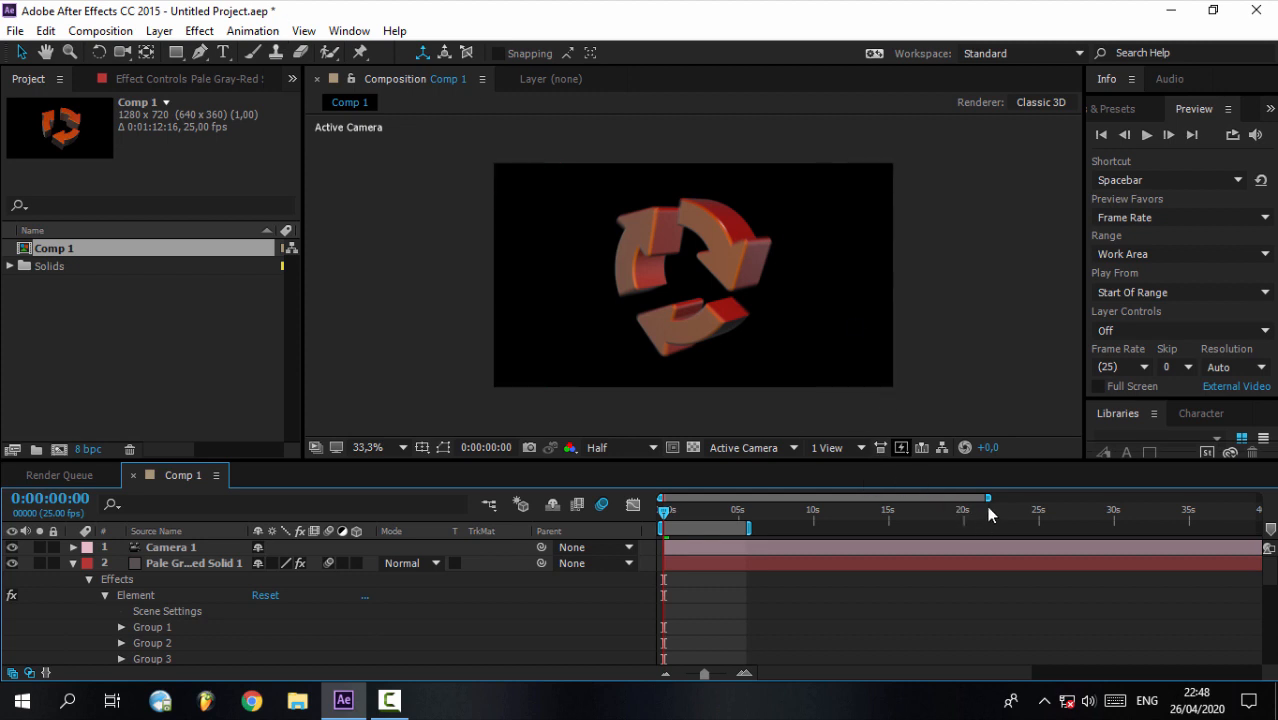
left_click_drag(989, 497, 722, 497)
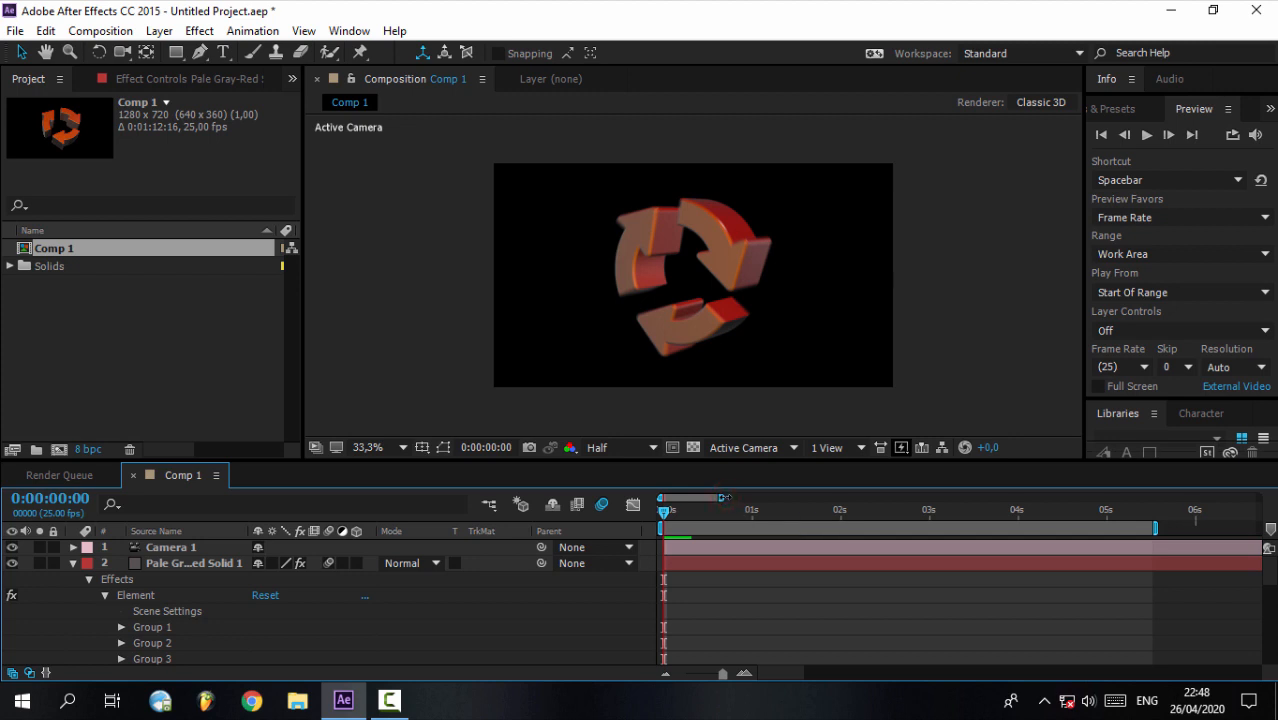
left_click_drag(726, 497, 714, 497)
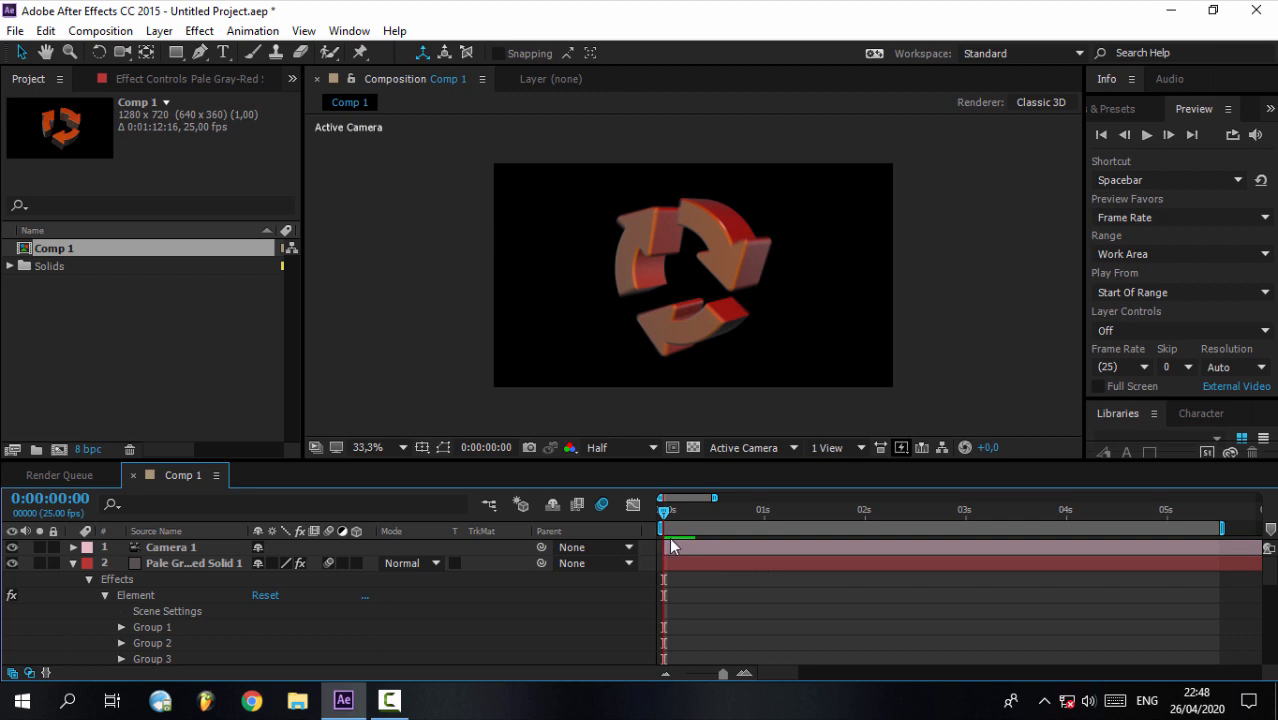
left_click(700, 512)
left_click_drag(703, 516, 721, 512)
left_click(762, 510)
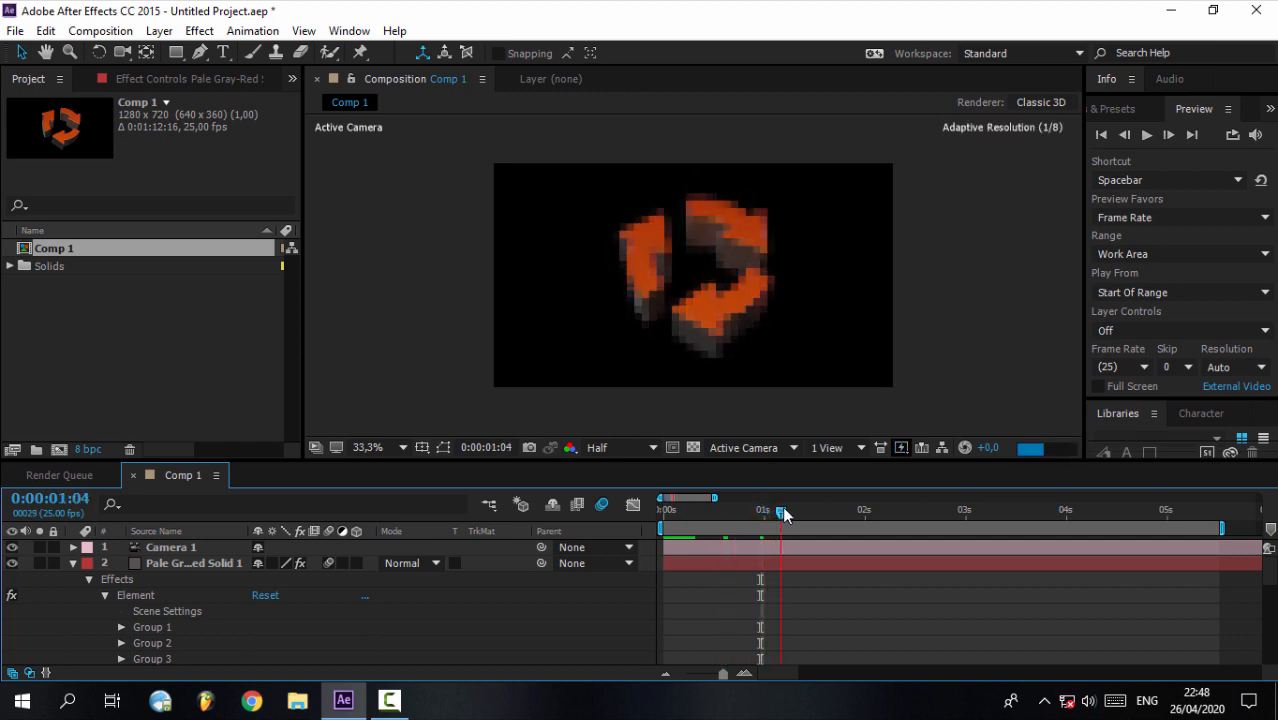
left_click_drag(730, 510, 660, 512)
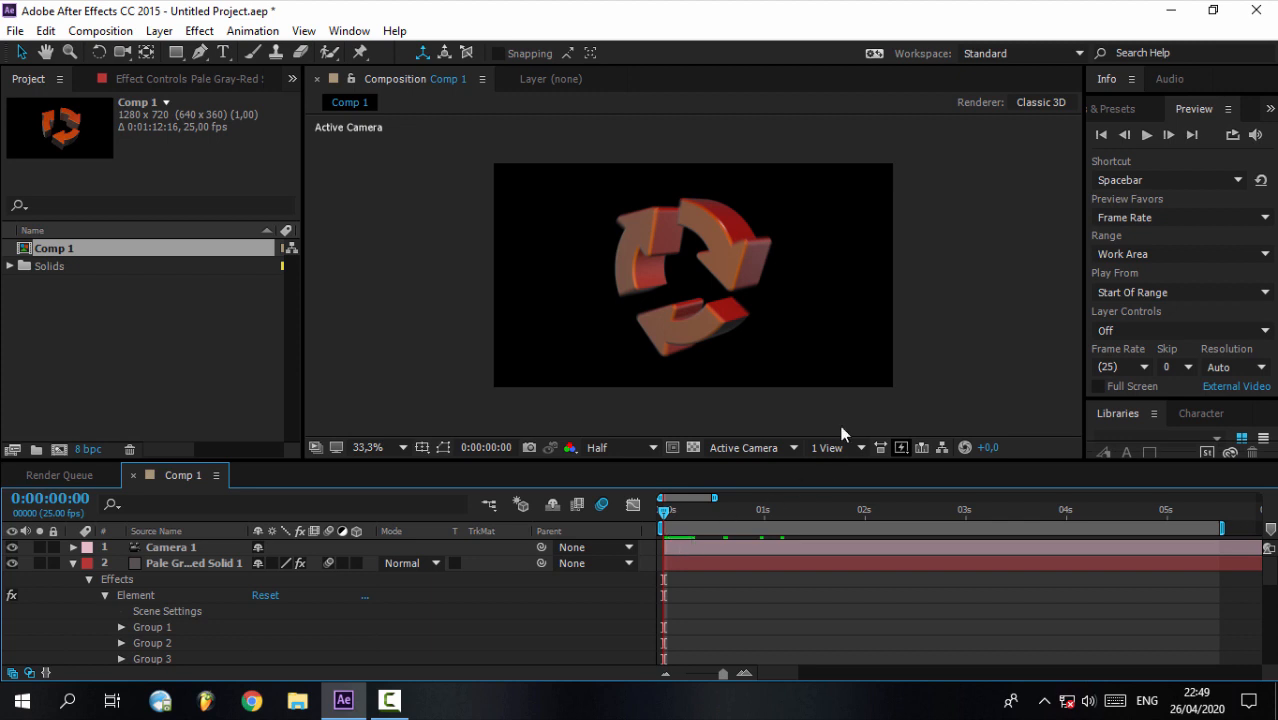
- Play the work-area preview of Comp 1 twice from the start and stop it each time
left_click(1145, 140)
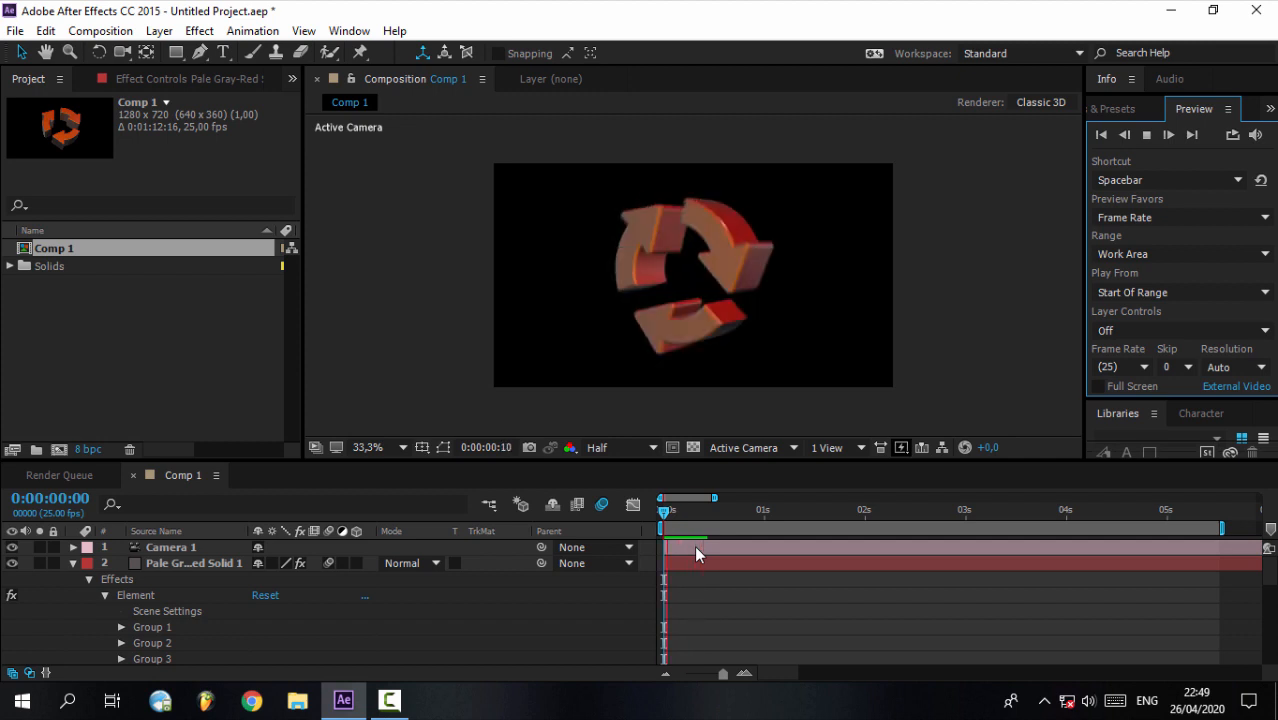
left_click(1010, 294)
left_click(1147, 134)
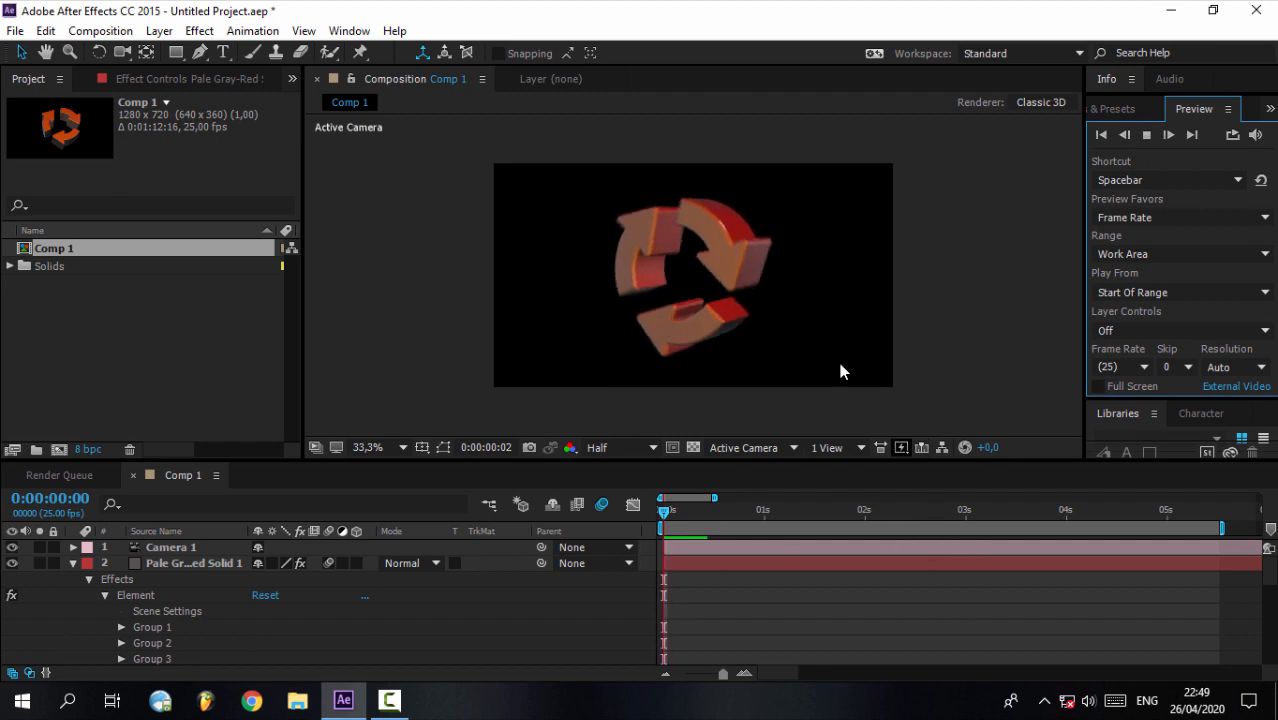
left_click(960, 254)
- Move the playhead to 0:00:00:08 and try to preview the composition again
left_click(665, 504)
key("space")
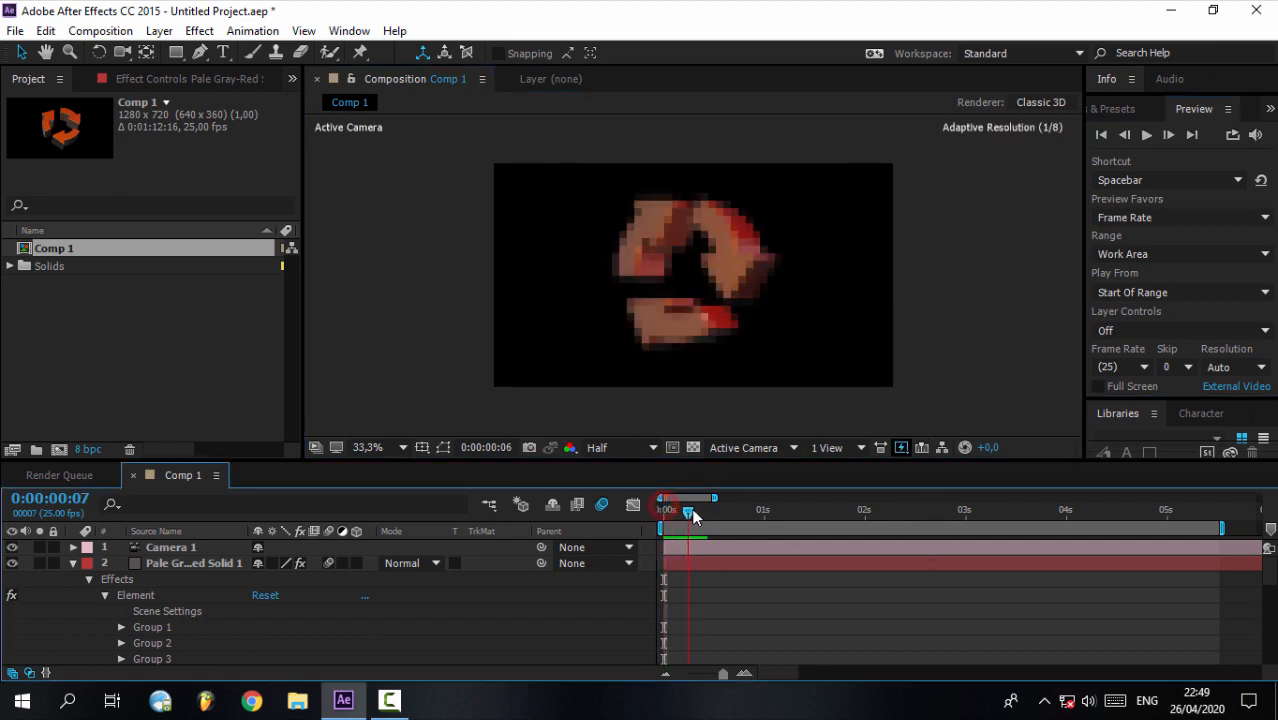
left_click(1147, 135)
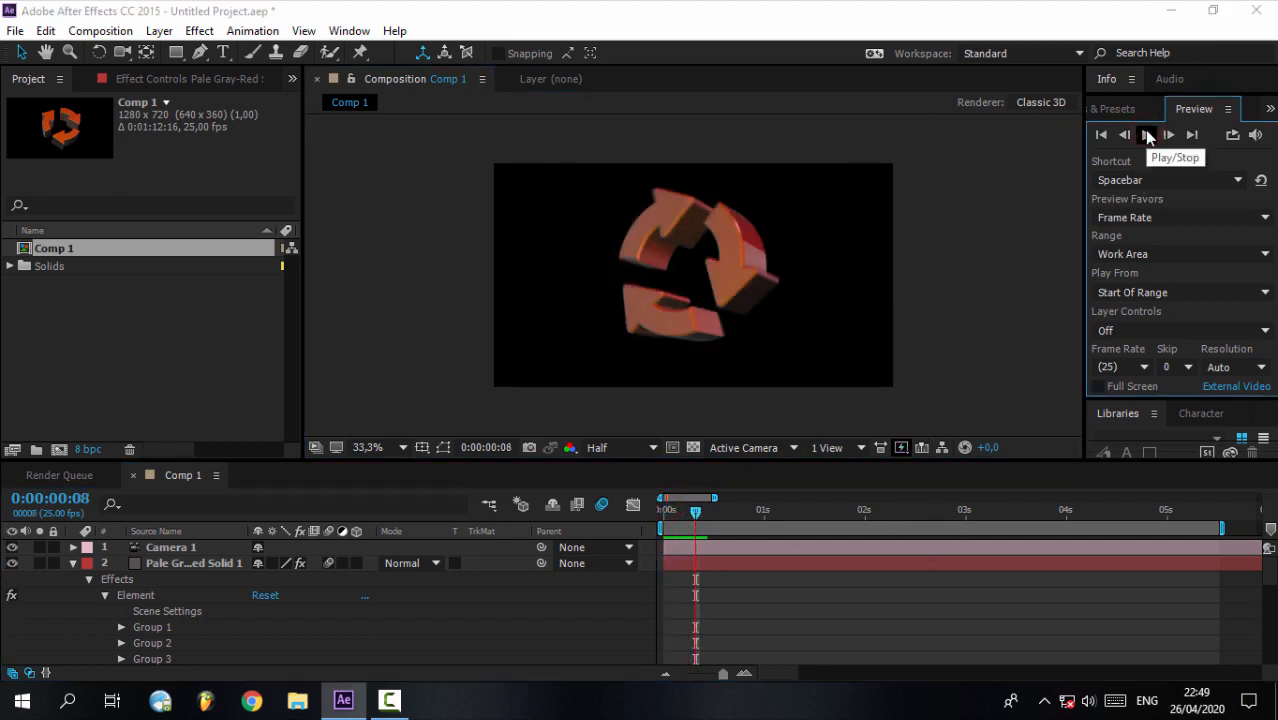
left_click(1148, 134)
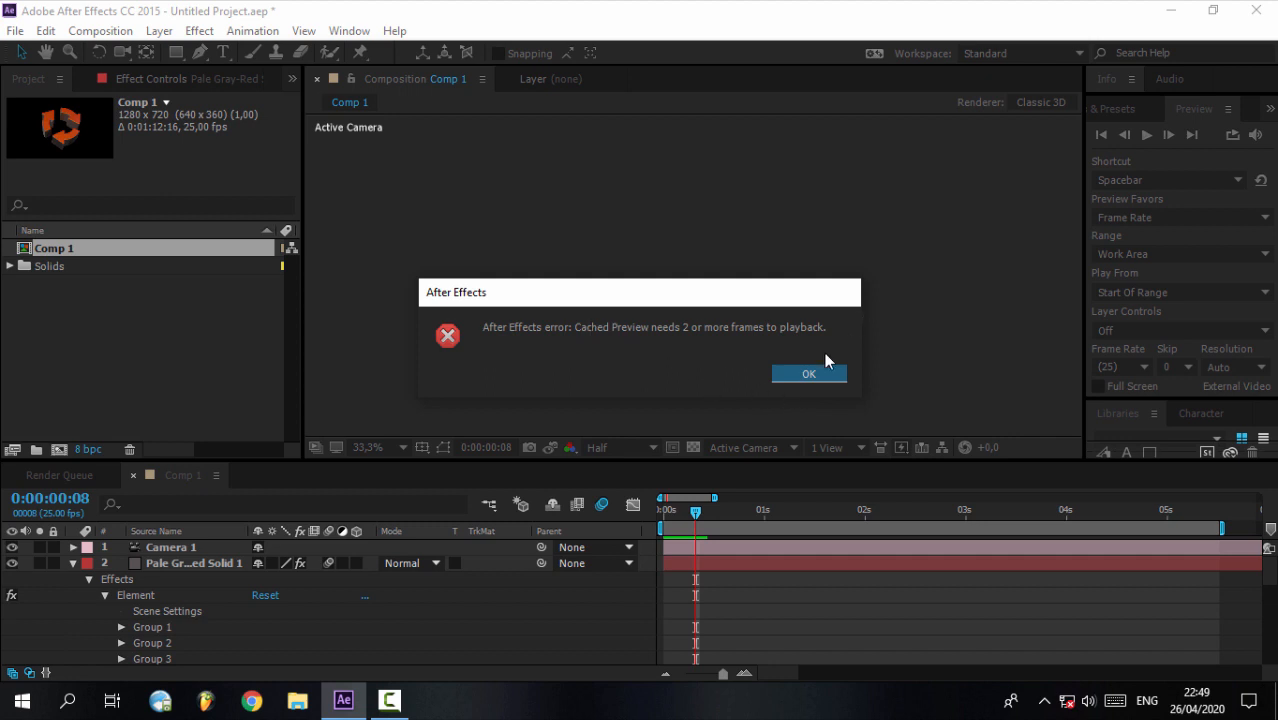
left_click(805, 376)
left_click(797, 378)
left_click(816, 374)
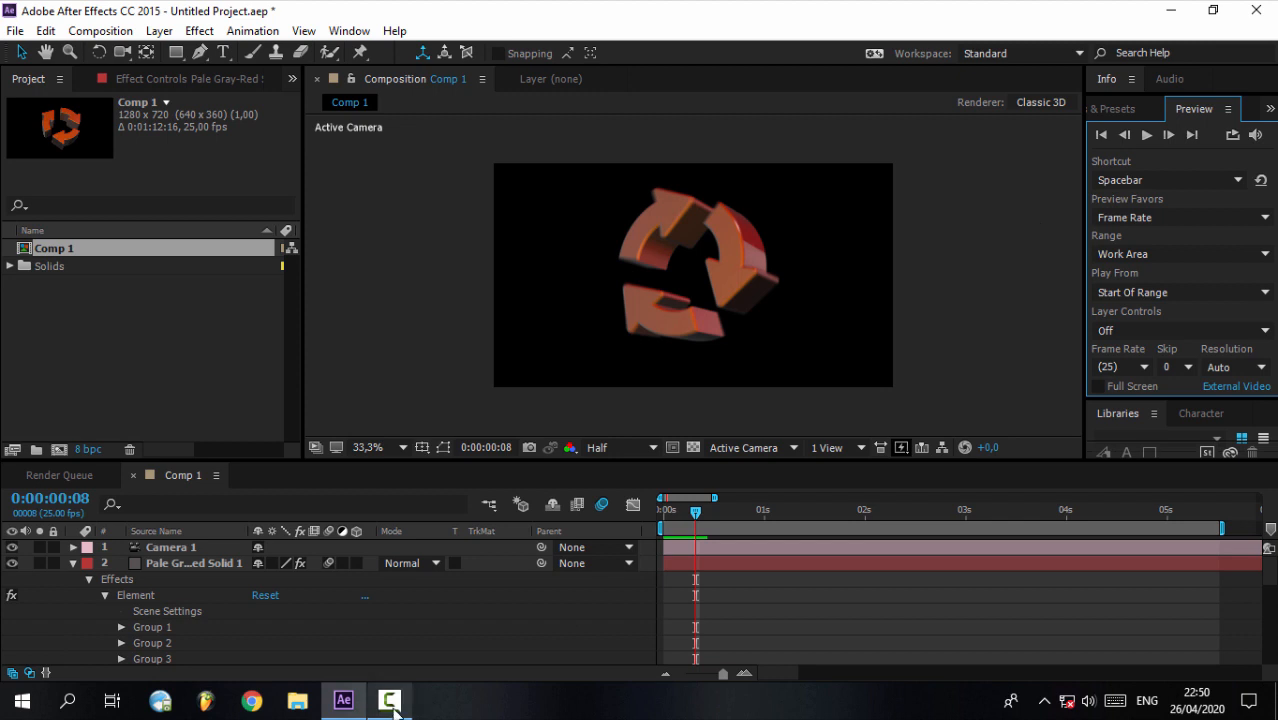
- Move the playhead to 0:00:00:09 and review Comp 1's composition settings without changing them
mouse_move(392, 705)
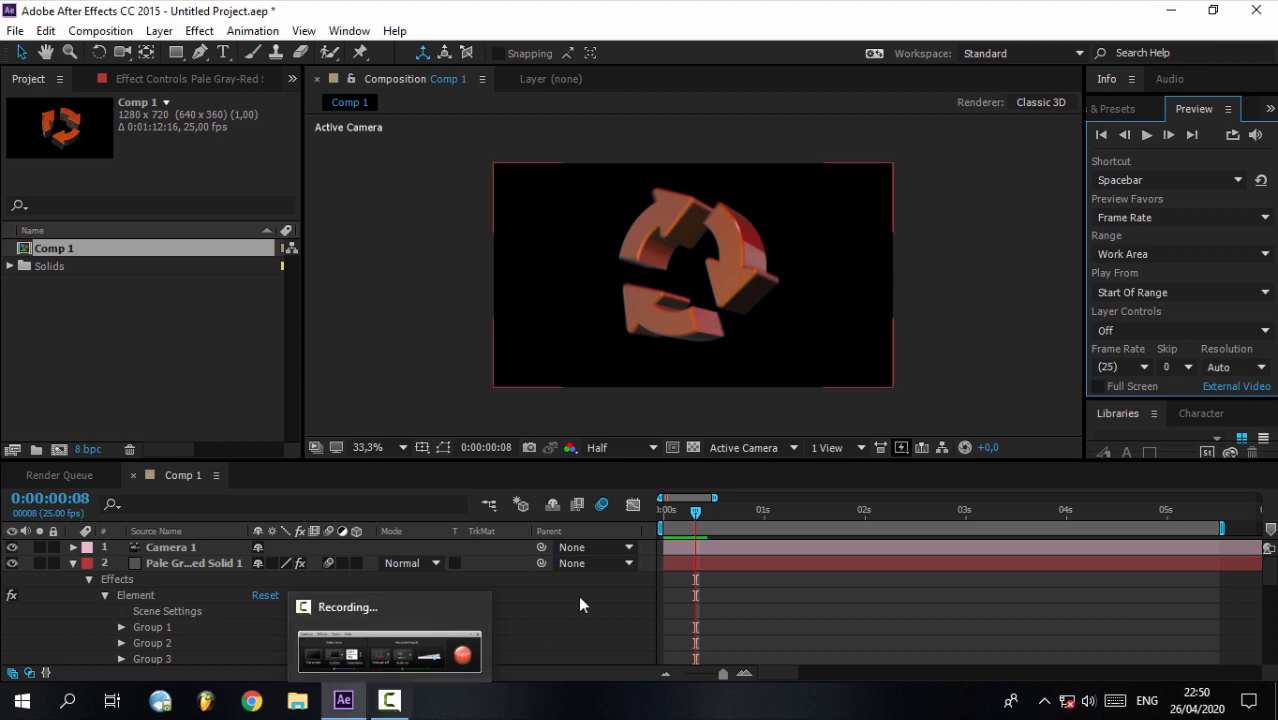
mouse_move(697, 512)
left_mouse_down()
mouse_move(662, 508)
mouse_move(700, 512)
left_mouse_up()
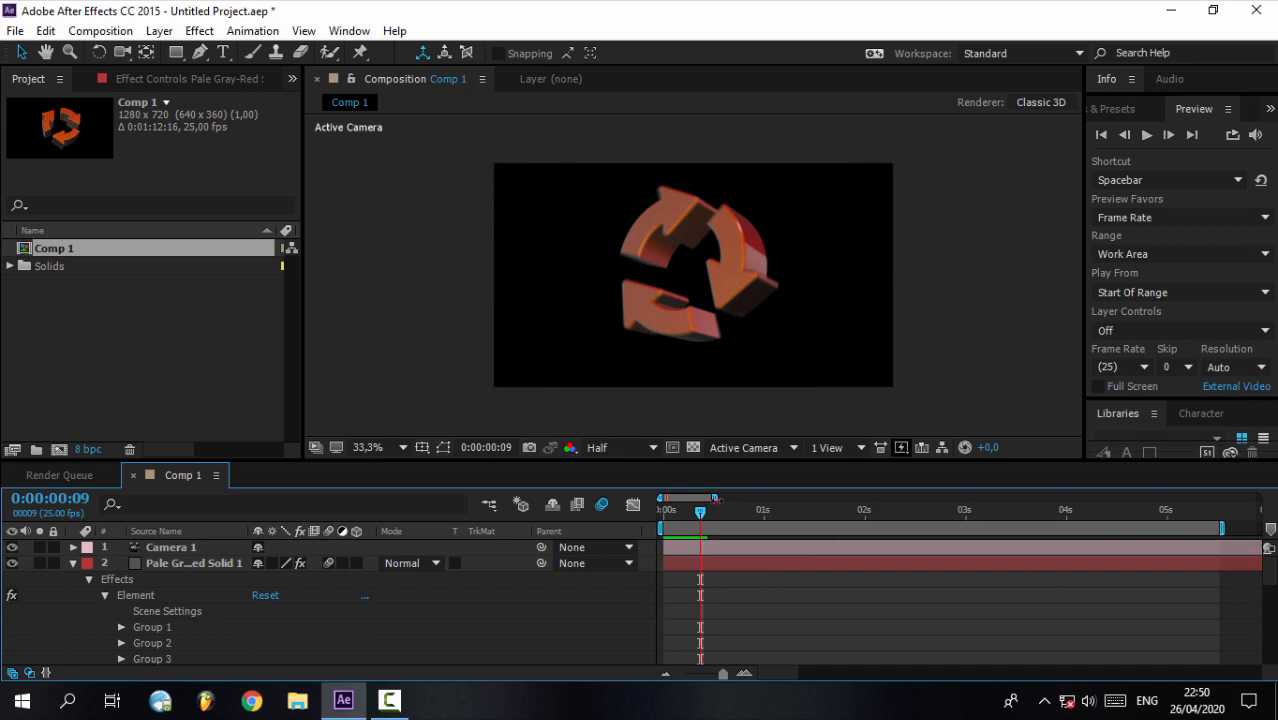
left_click_drag(714, 497, 1258, 497)
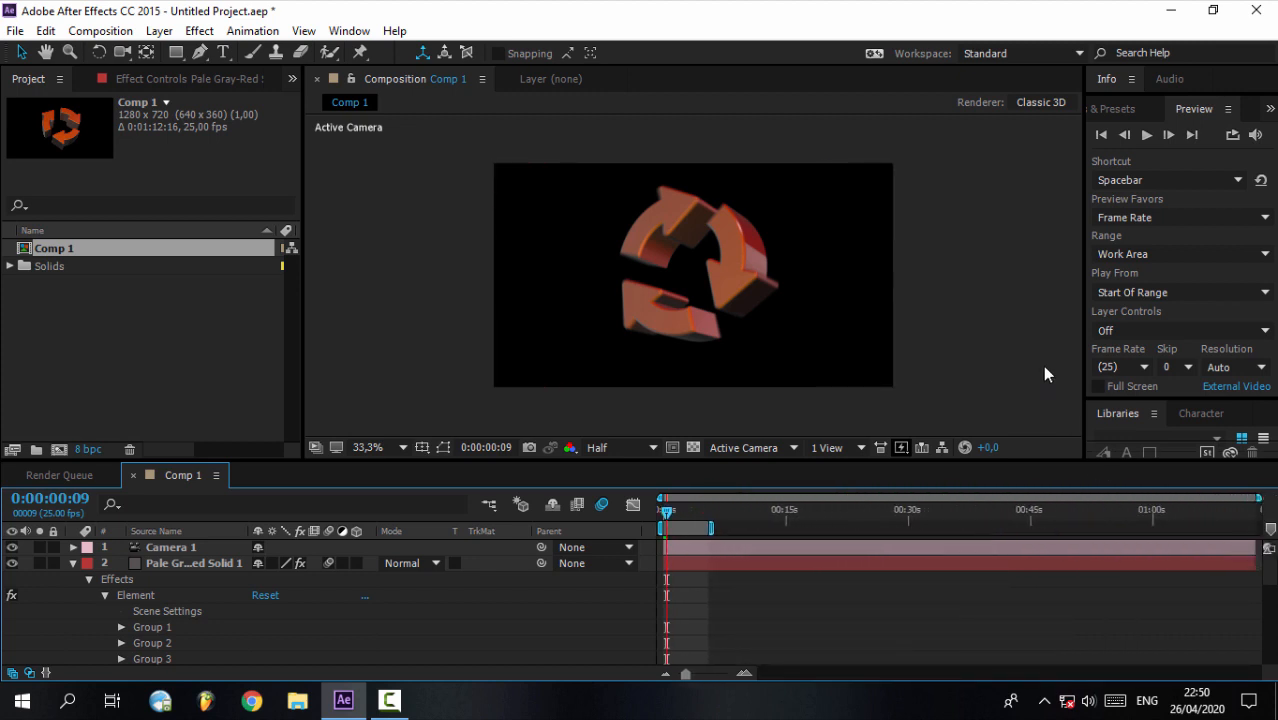
left_click(980, 345)
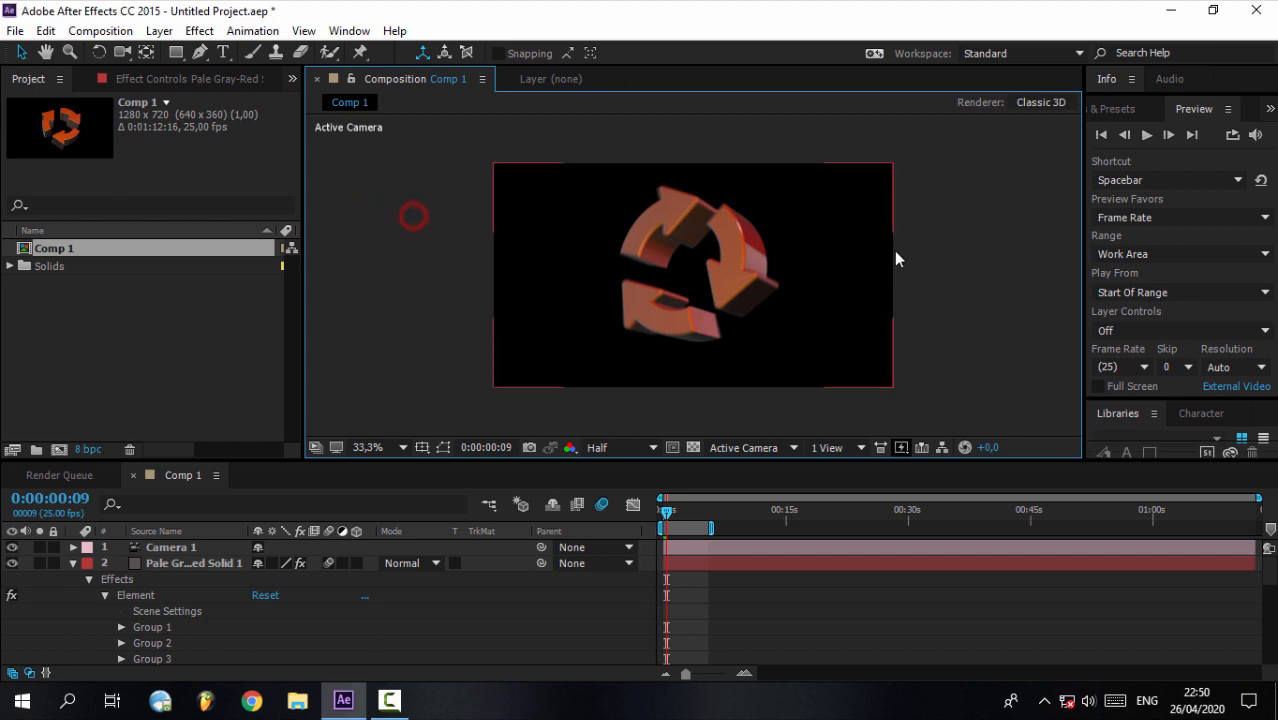
left_click(995, 248)
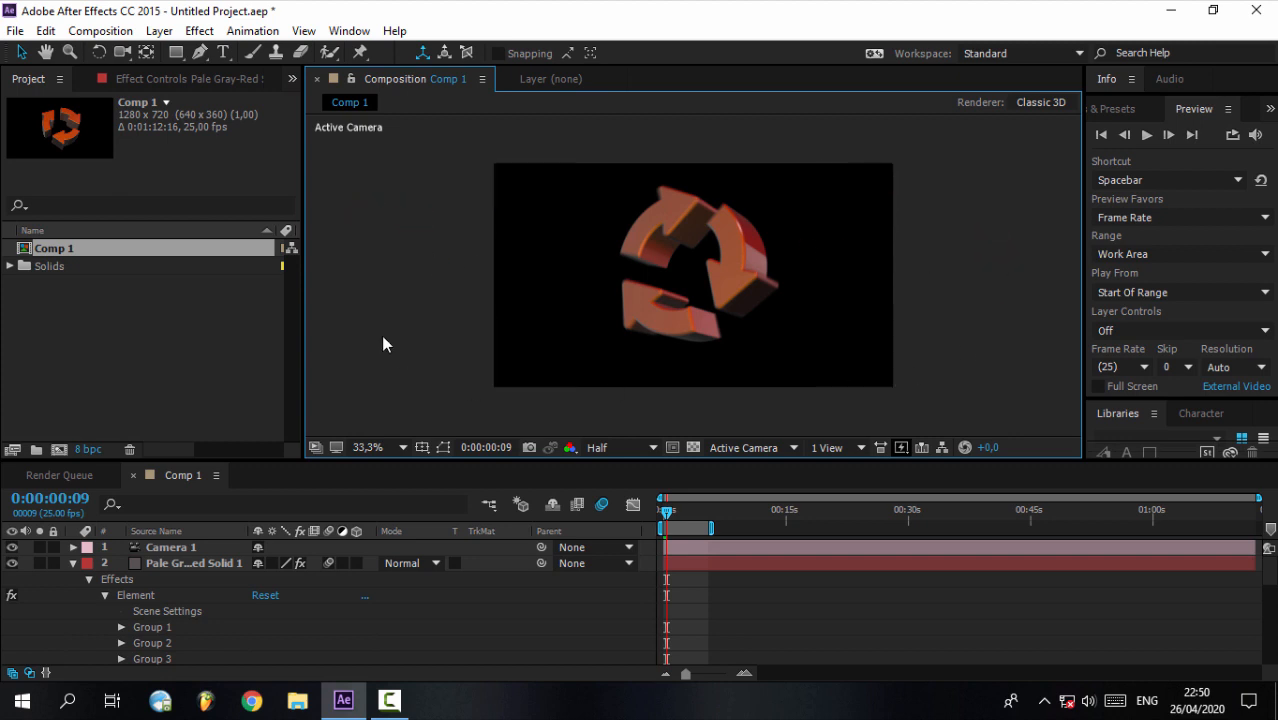
key("ctrl+k")
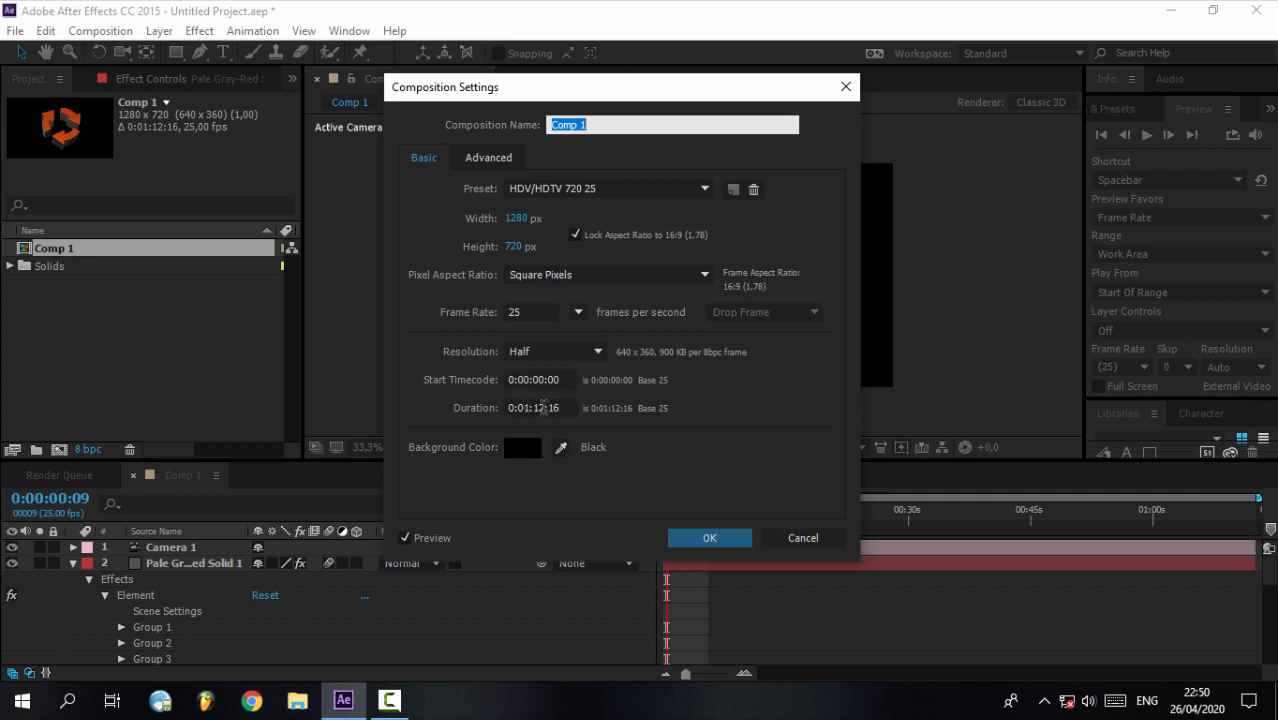
left_click(803, 538)
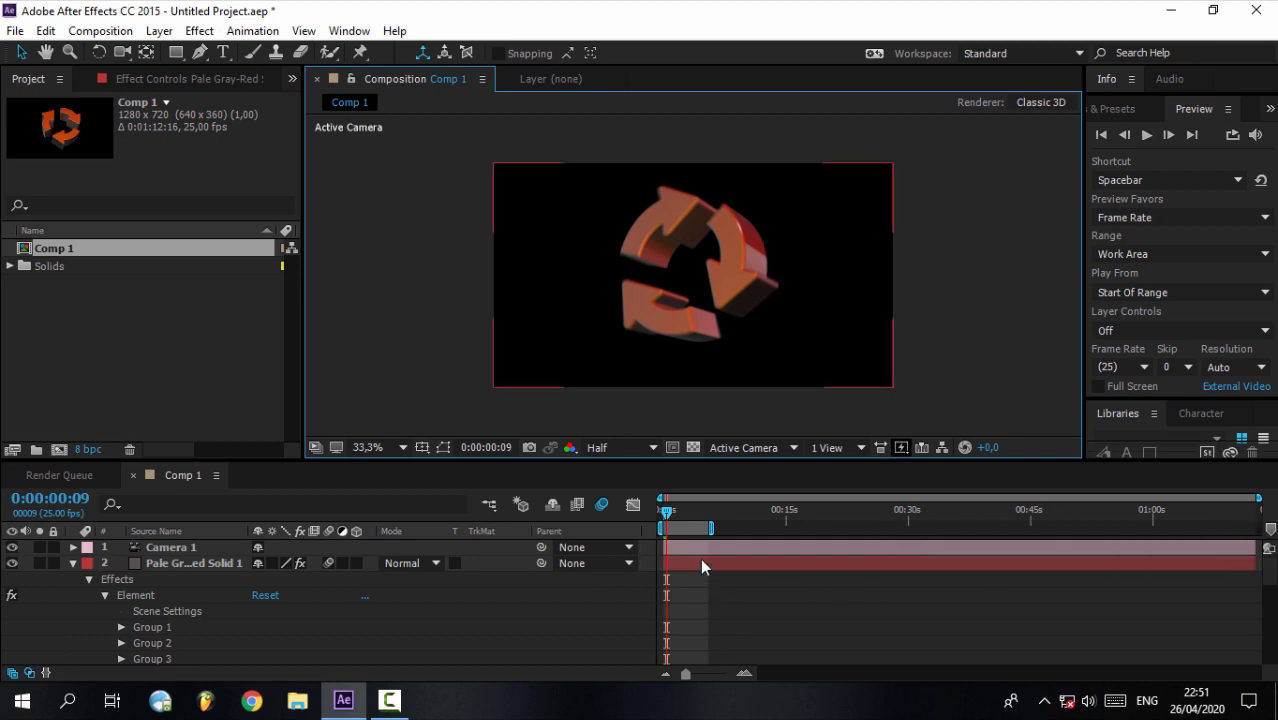
- Move the playhead back to 0:00:00:08, play the work-area preview of Comp 1 and stop it
left_click_drag(1258, 497, 962, 497)
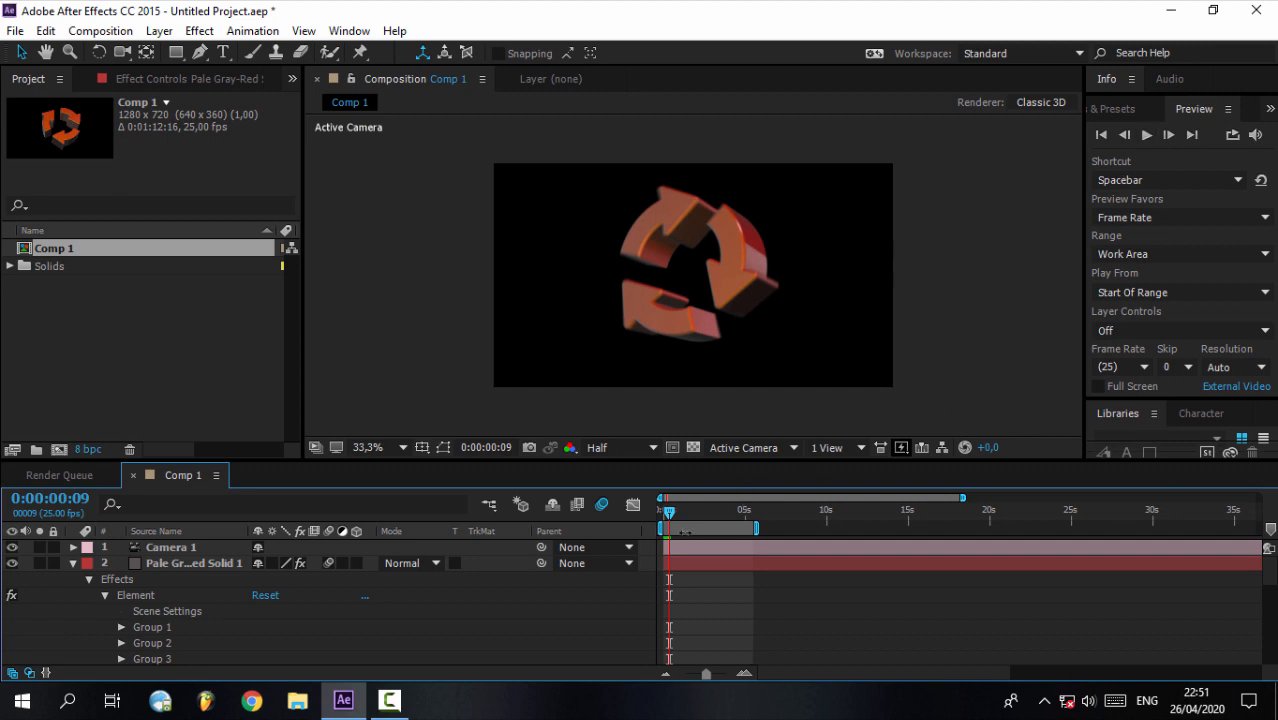
left_click_drag(963, 497, 714, 497)
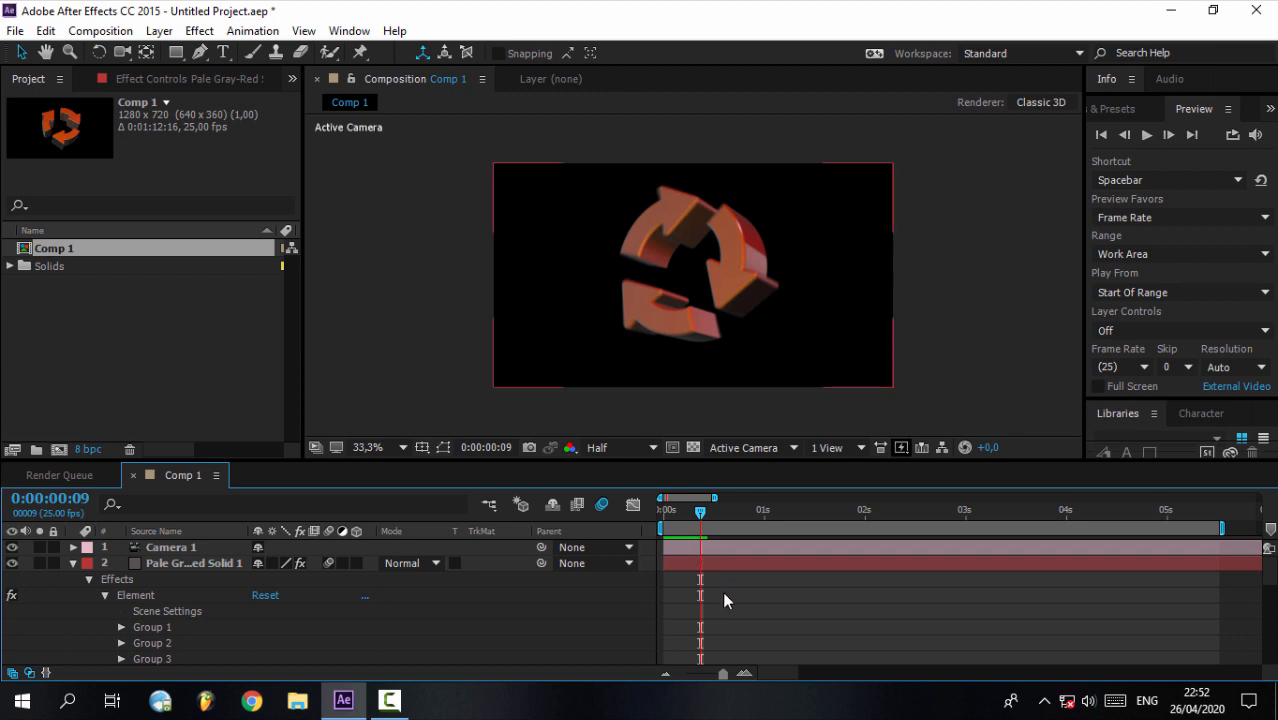
mouse_move(703, 512)
left_mouse_down()
mouse_move(664, 508)
mouse_move(697, 512)
left_mouse_up()
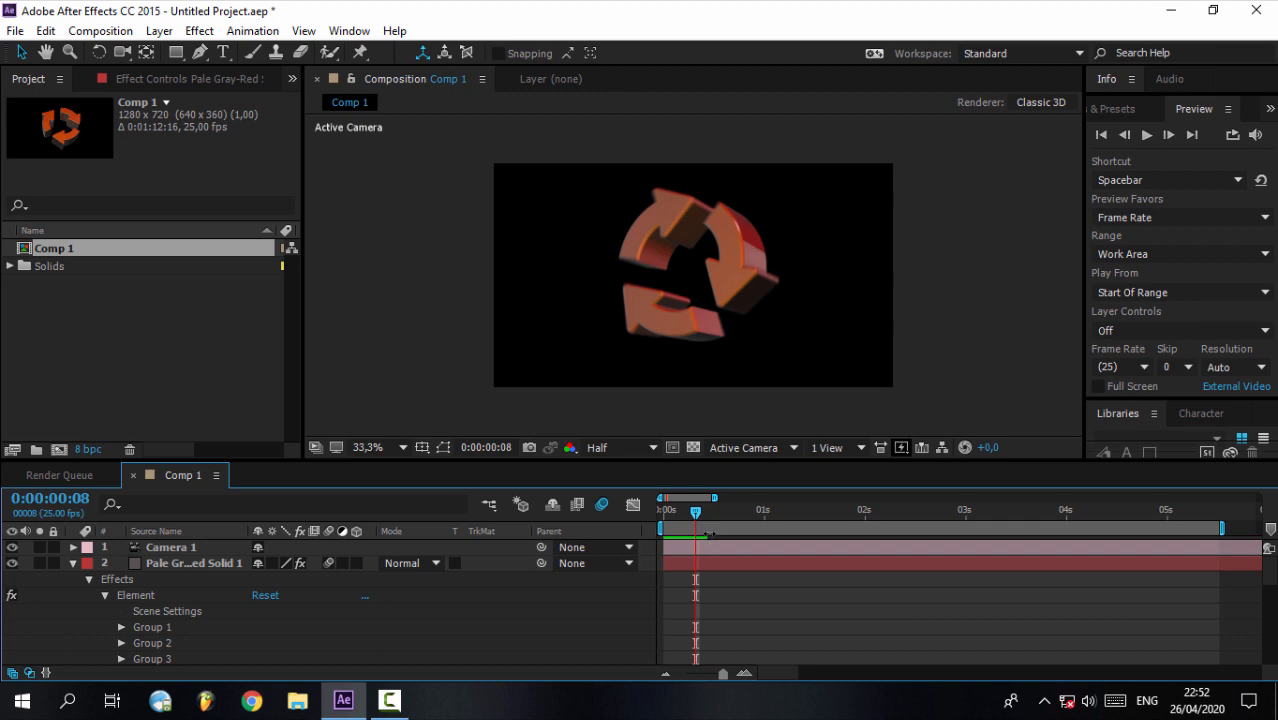
left_click(1146, 134)
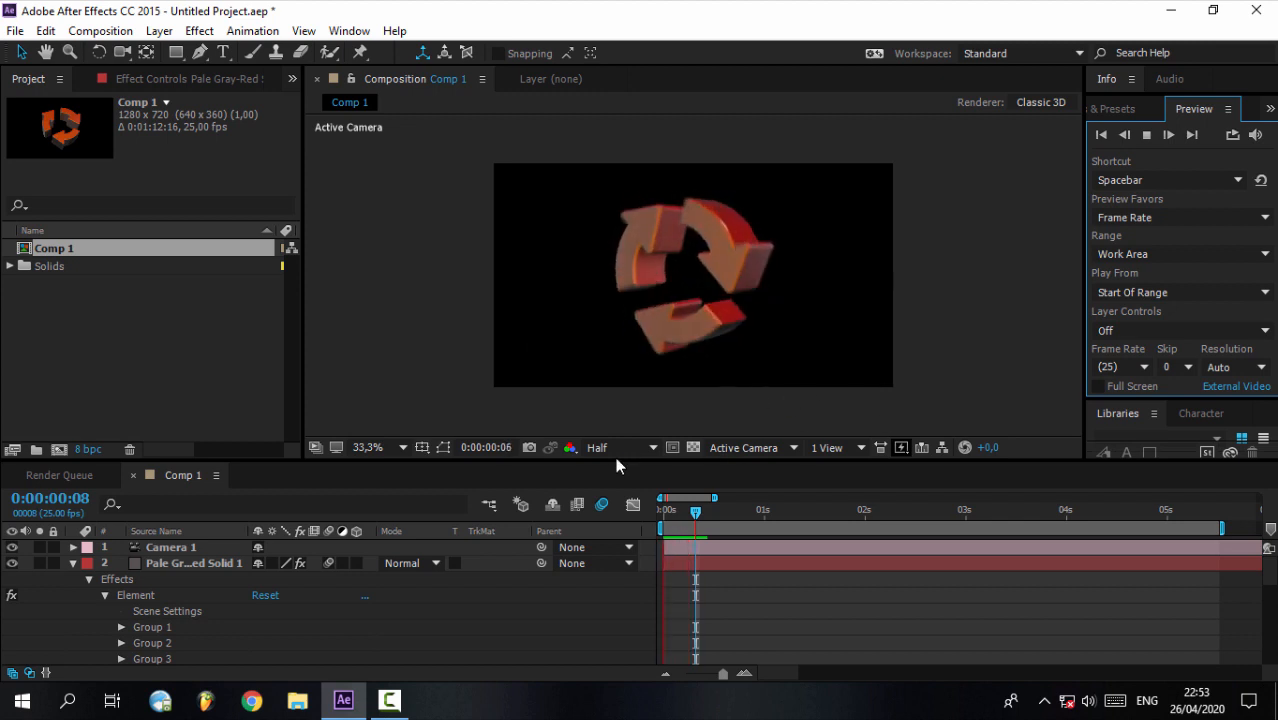
left_click(884, 600)
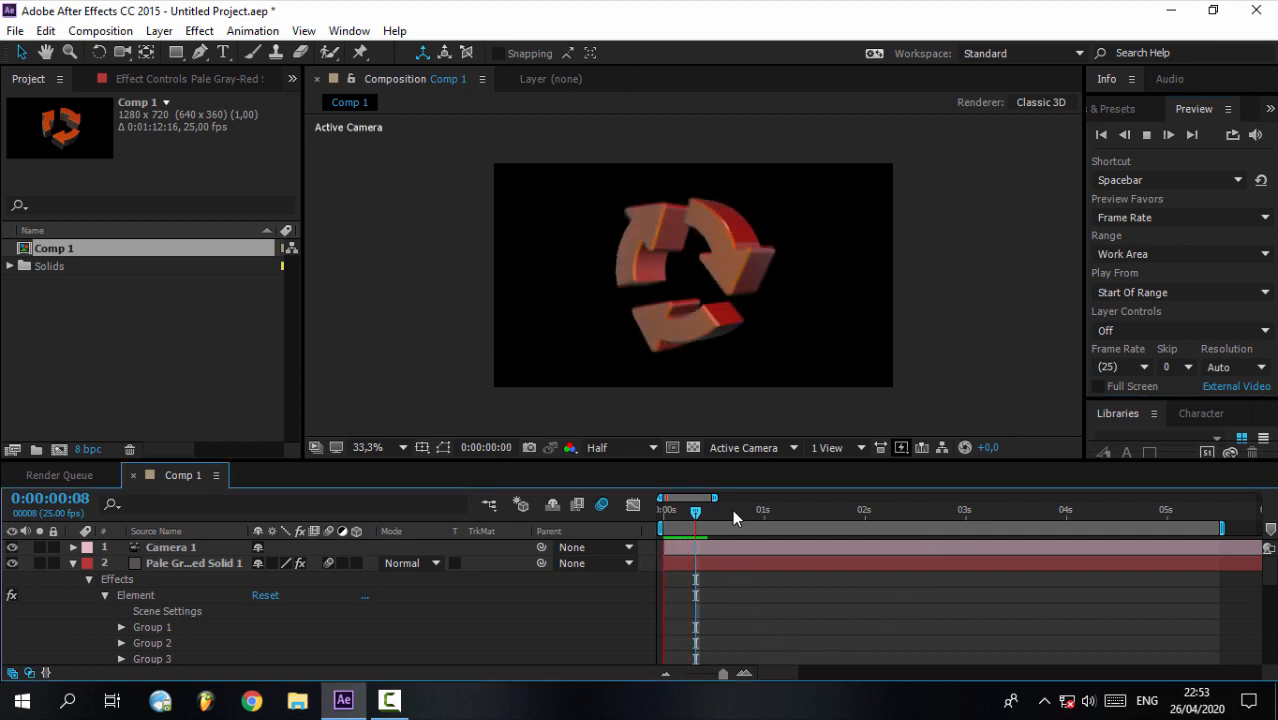
left_click(745, 617)
left_click(980, 352)
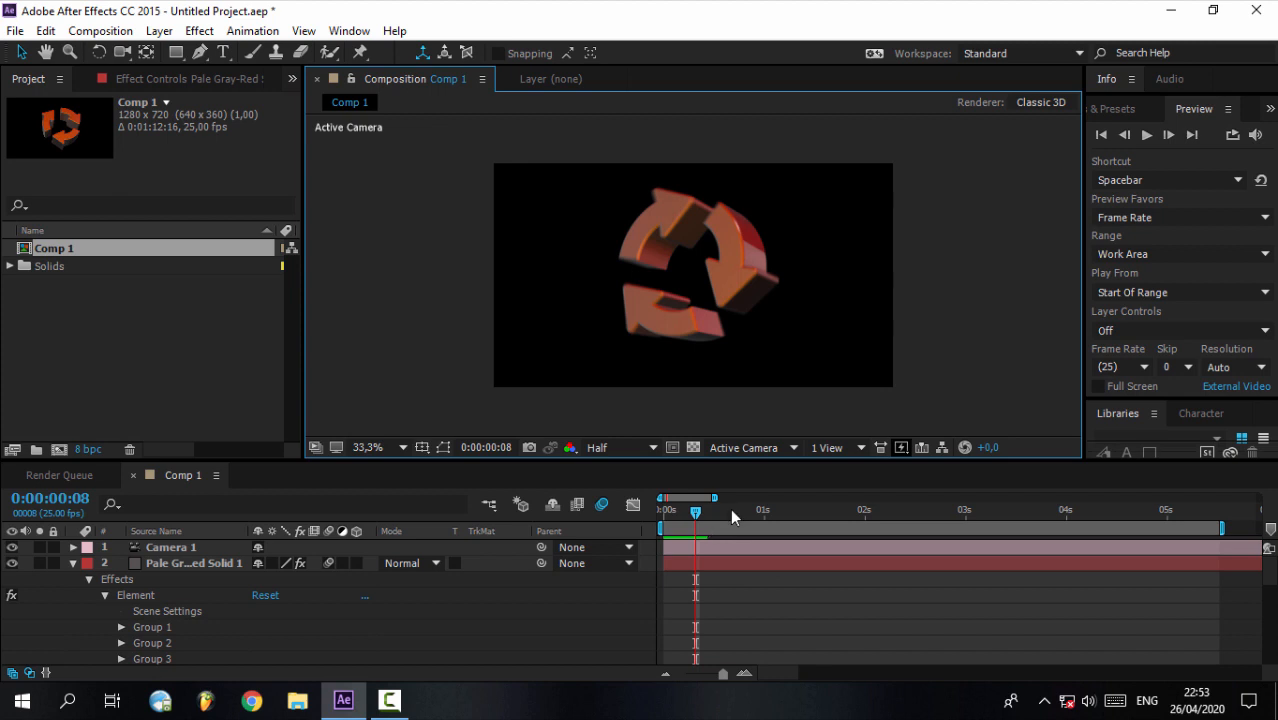
left_click_drag(714, 497, 775, 497)
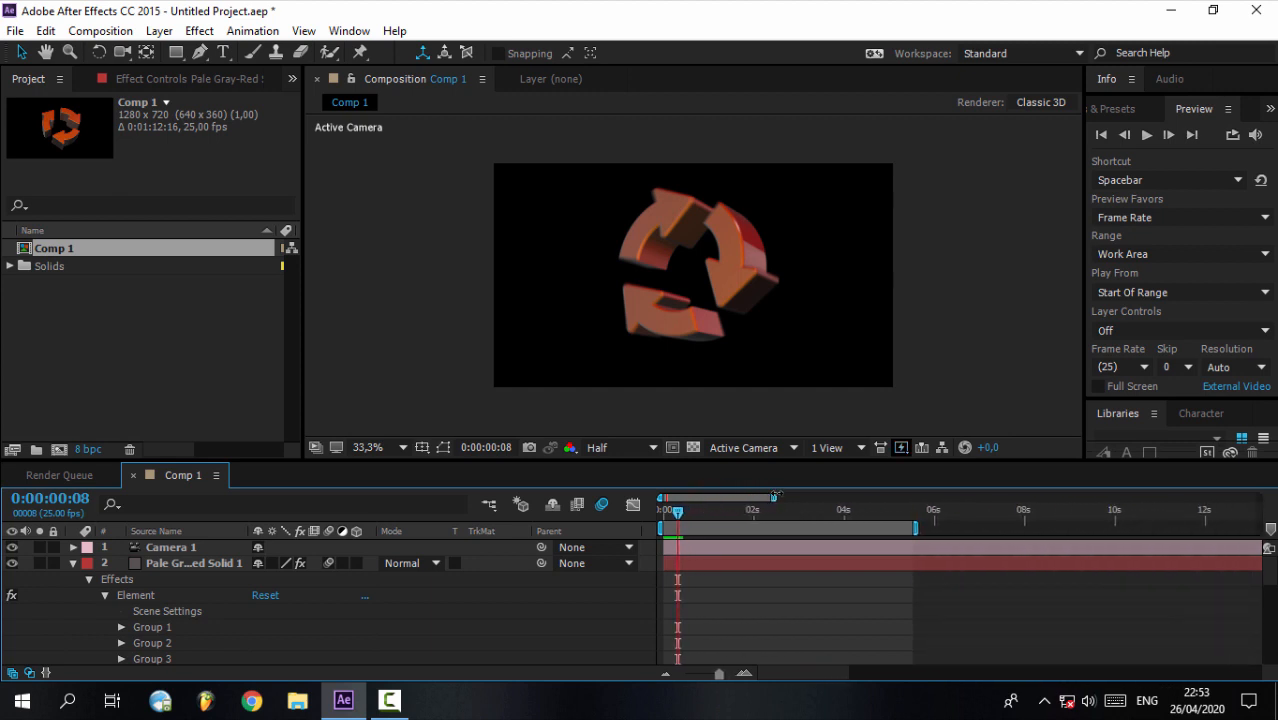
- Shorten Comp 1's work area to about the first four frames
left_click_drag(917, 528, 668, 563)
left_click(683, 566)
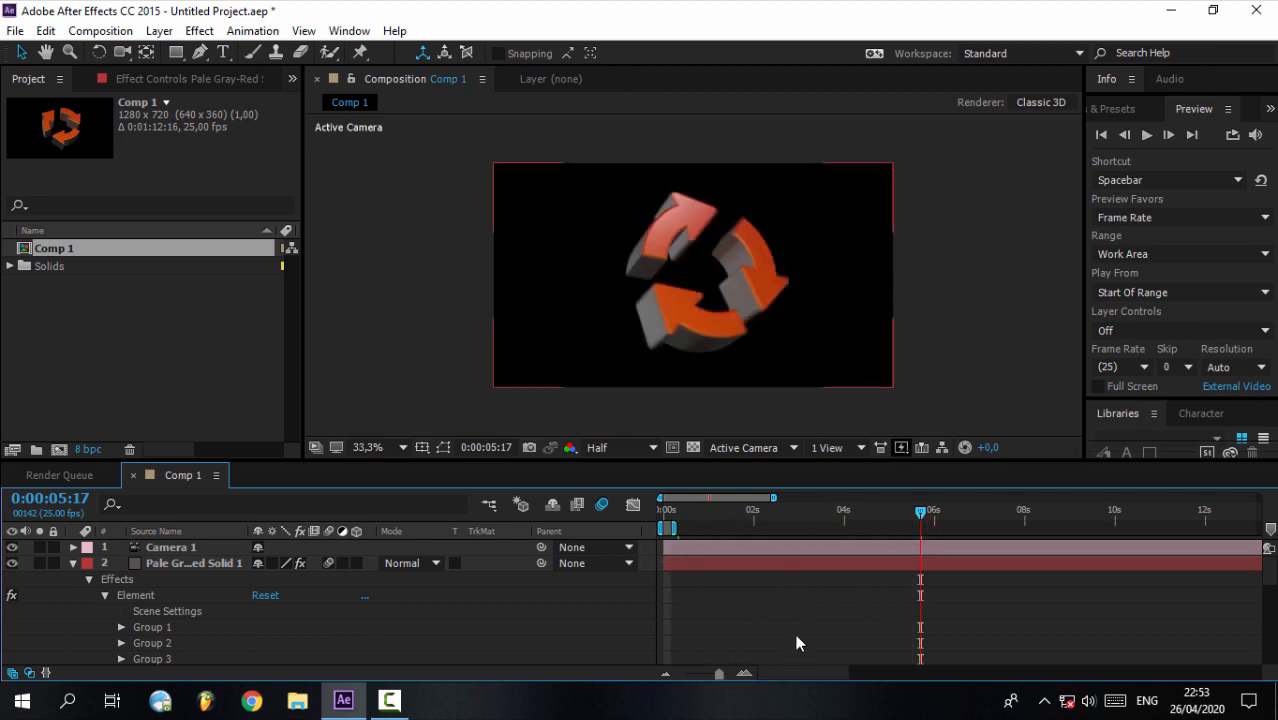
left_click(772, 499)
left_click_drag(772, 499, 670, 499)
key("equal")
key("equal")
key("equal")
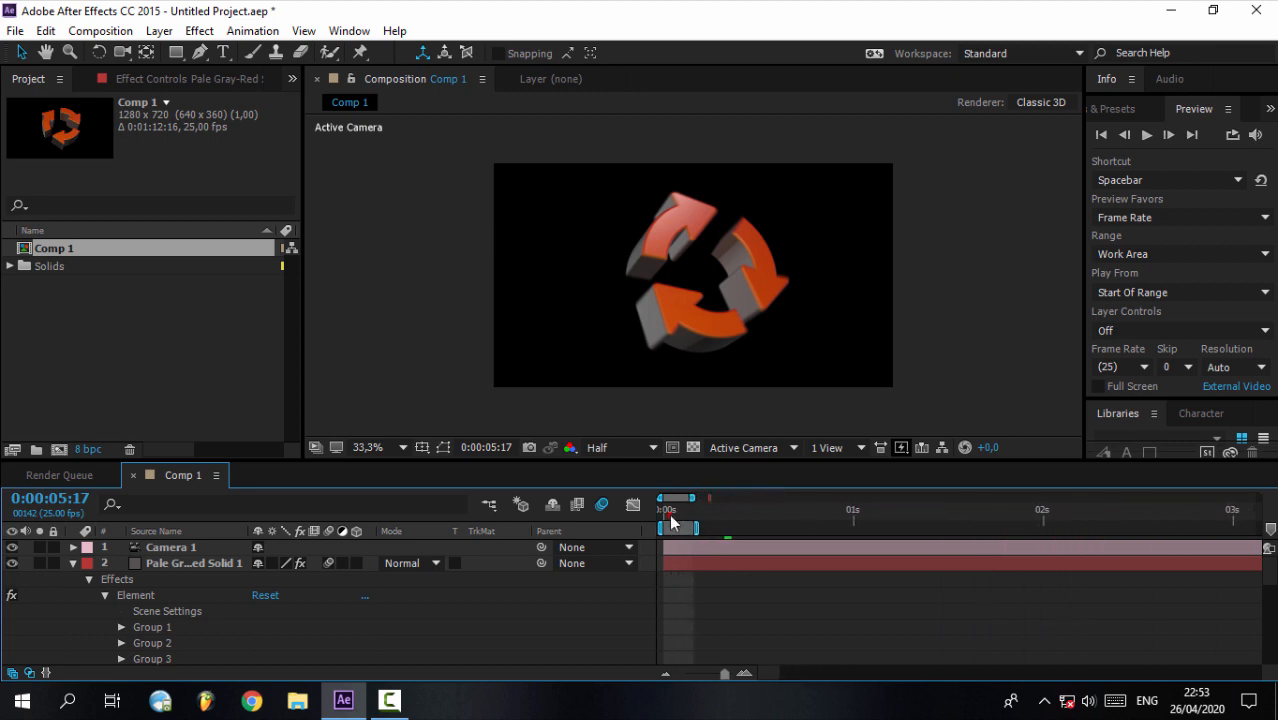
- Return the playhead to 0:00:00:00, play the shortened work area of Comp 1 and stop it
left_click(668, 514)
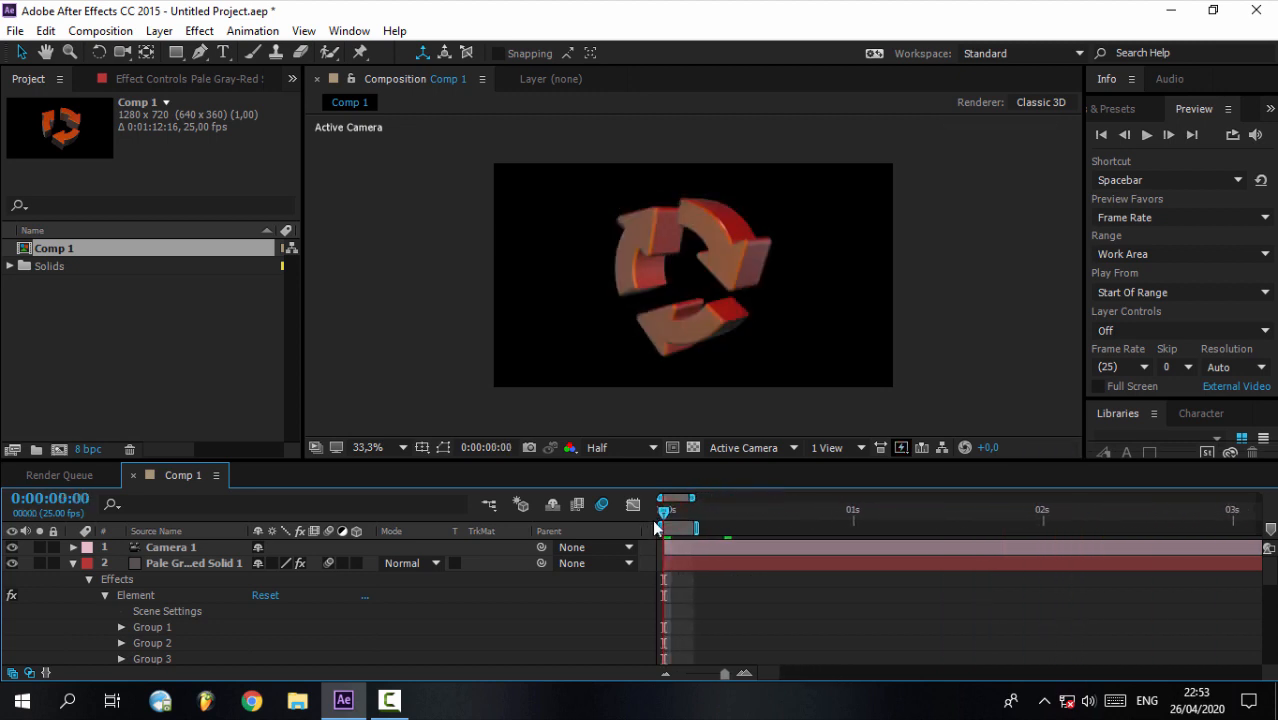
mouse_move(665, 514)
left_mouse_down()
mouse_move(688, 522)
mouse_move(650, 517)
left_mouse_up()
left_click(1146, 134)
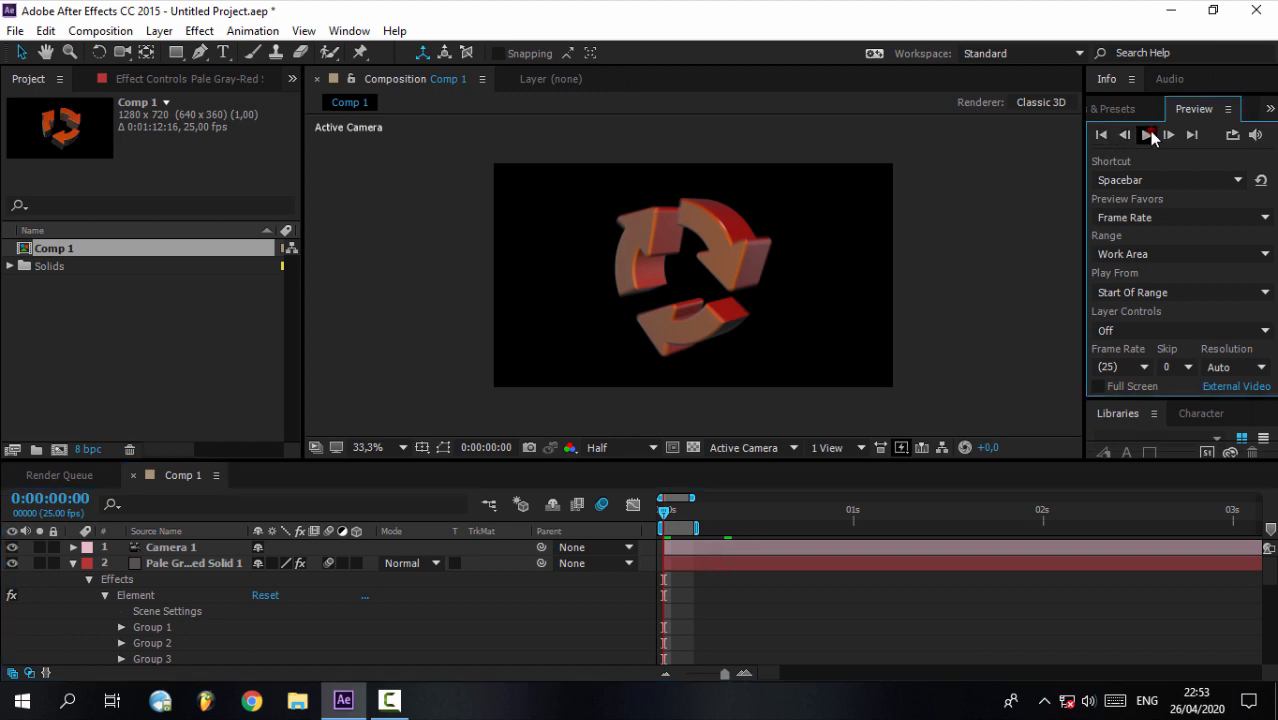
left_click(965, 317)
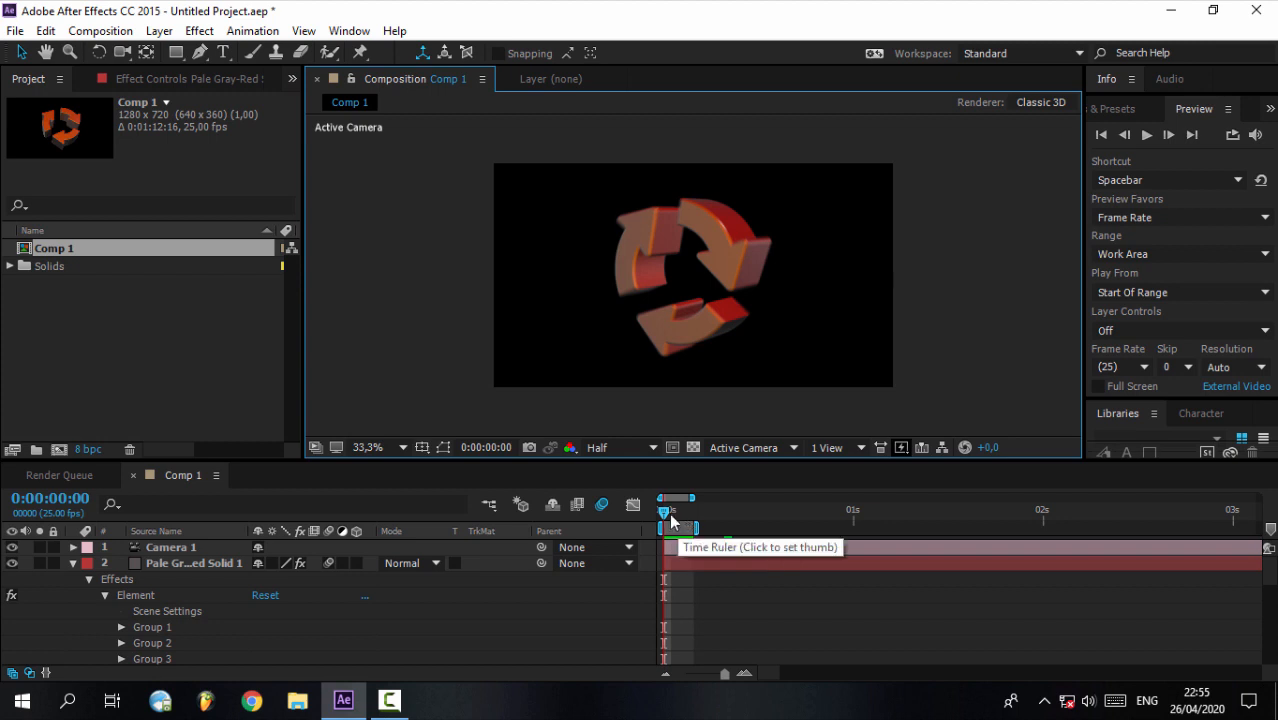
- Extend the work area to about nine frames with the playhead at 0:00:00:03, and run its preview briefly
left_click_drag(665, 509, 720, 525)
left_click_drag(701, 522, 692, 518)
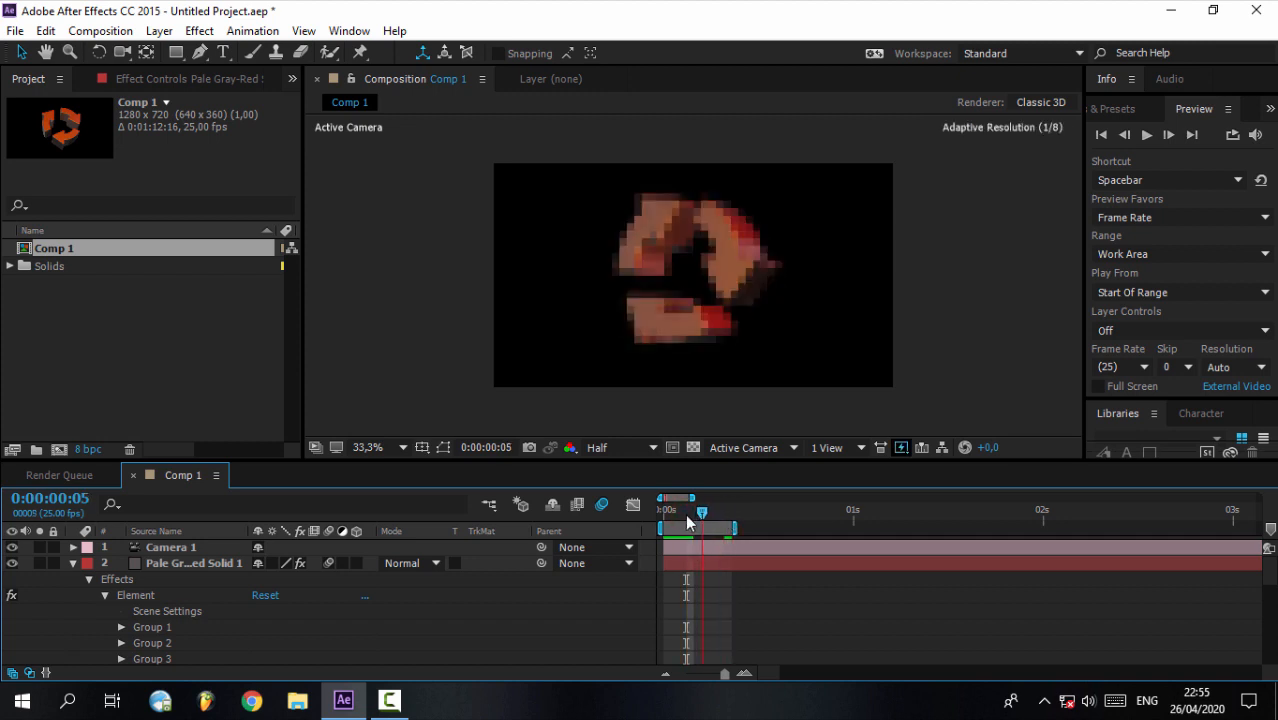
left_click(1145, 135)
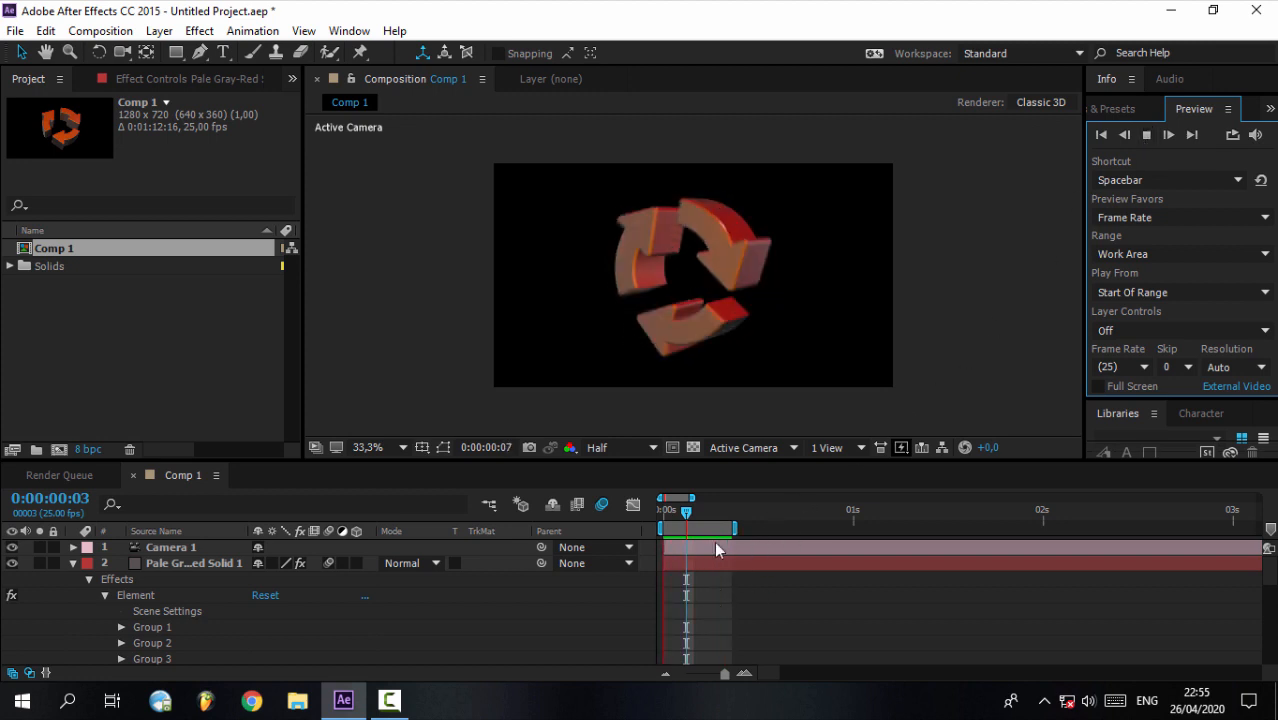
left_click(923, 395)
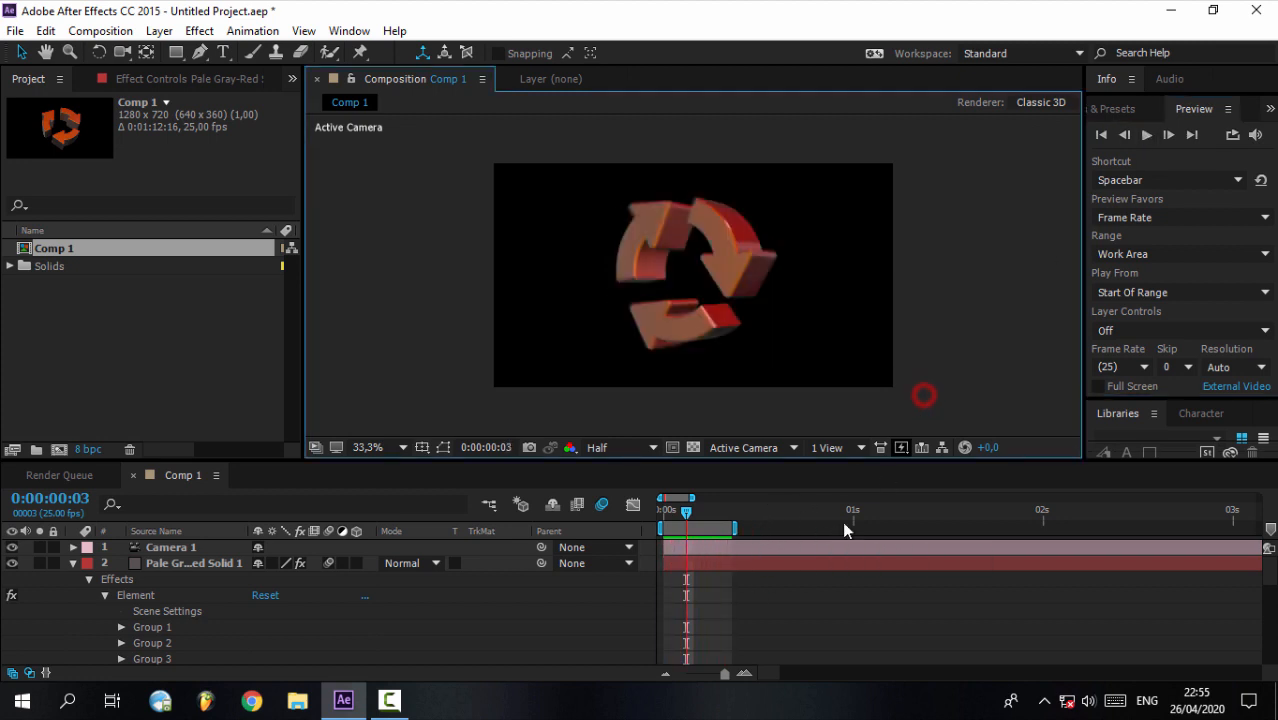
- Extend the work area's end to about 3 seconds, play the preview and stop it
left_click_drag(736, 529, 1236, 518)
left_click(1146, 134)
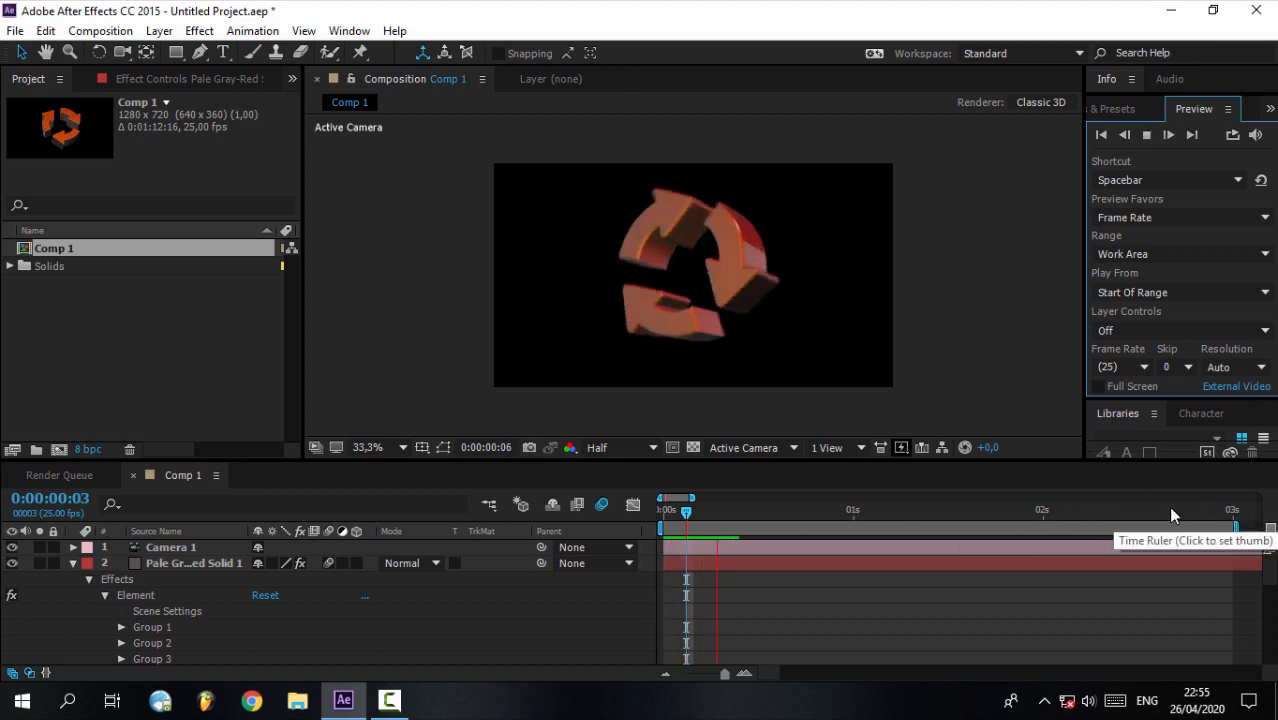
left_click(997, 386)
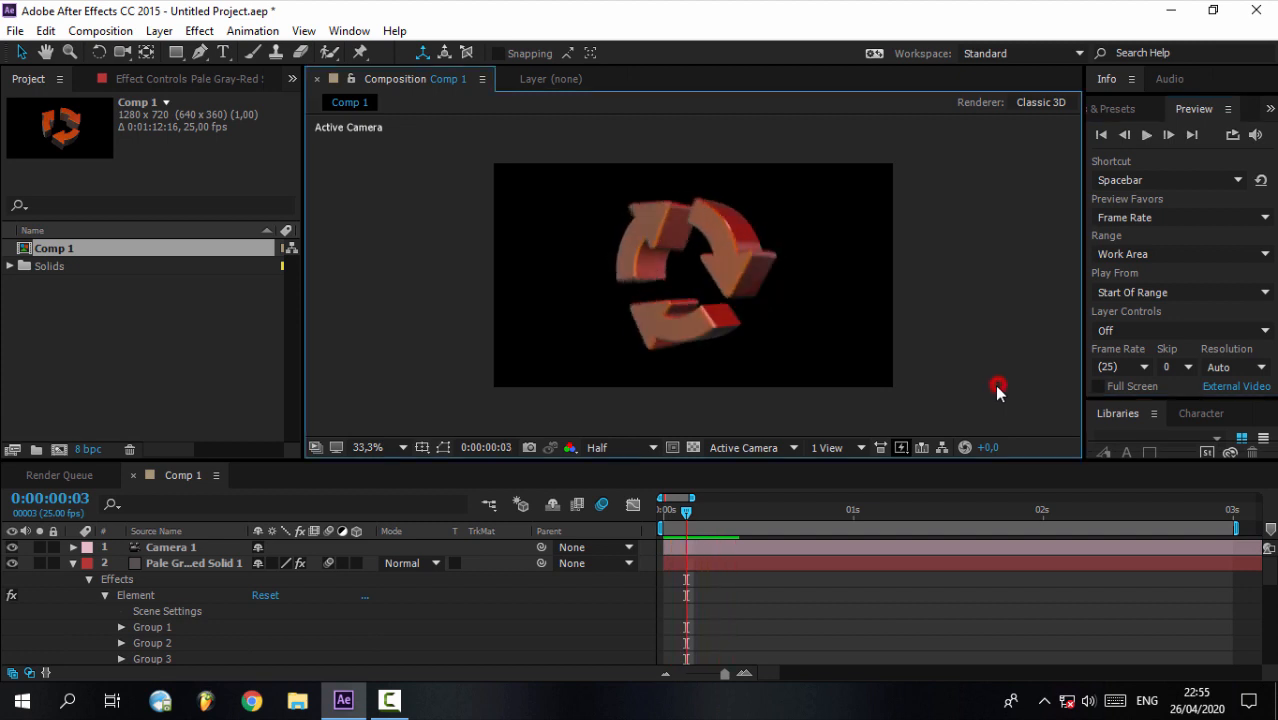
- Move the playhead to 0:00:04:00 and shift a work area of about one second to that time
left_click(689, 498)
left_click_drag(689, 498, 818, 497)
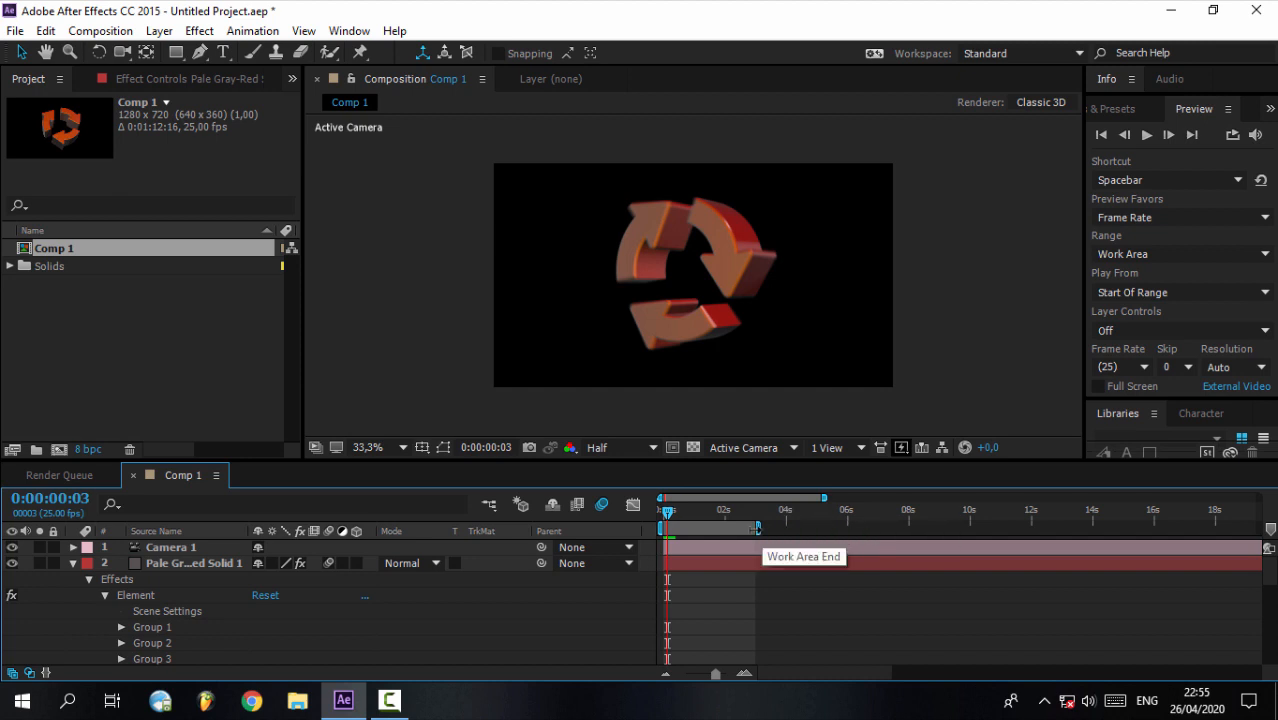
left_click_drag(757, 528, 699, 528)
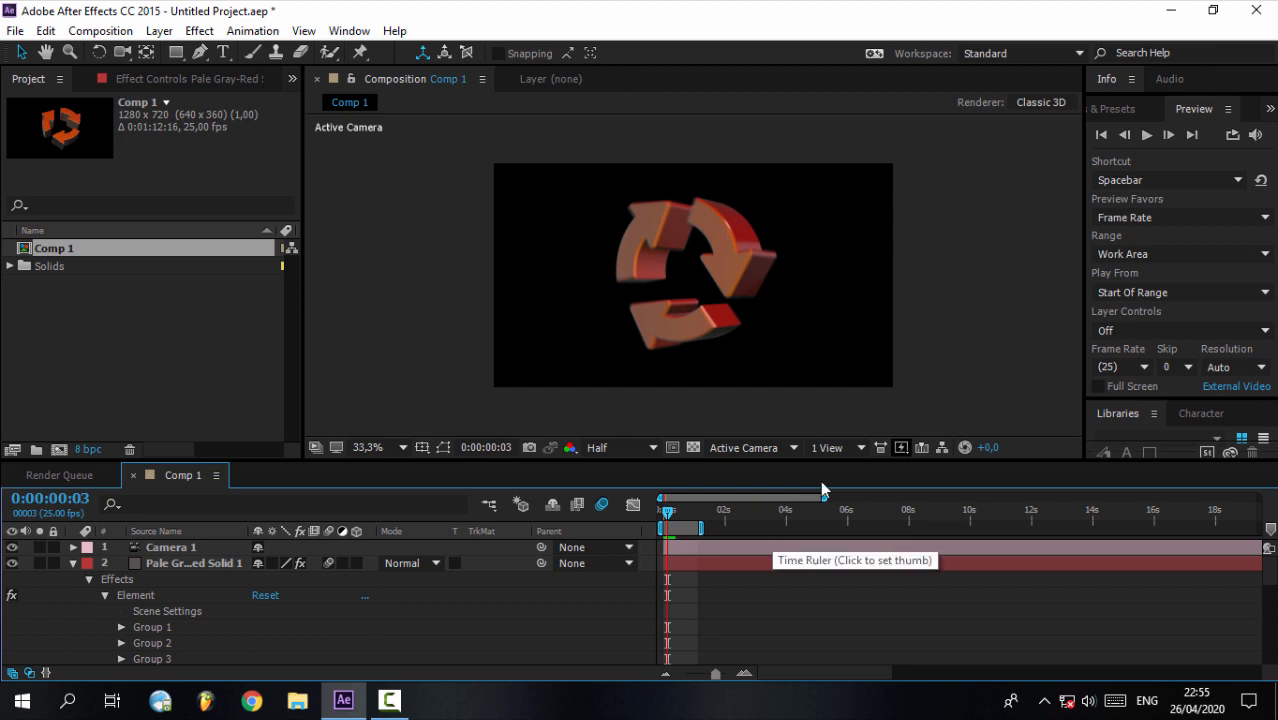
left_click(787, 507)
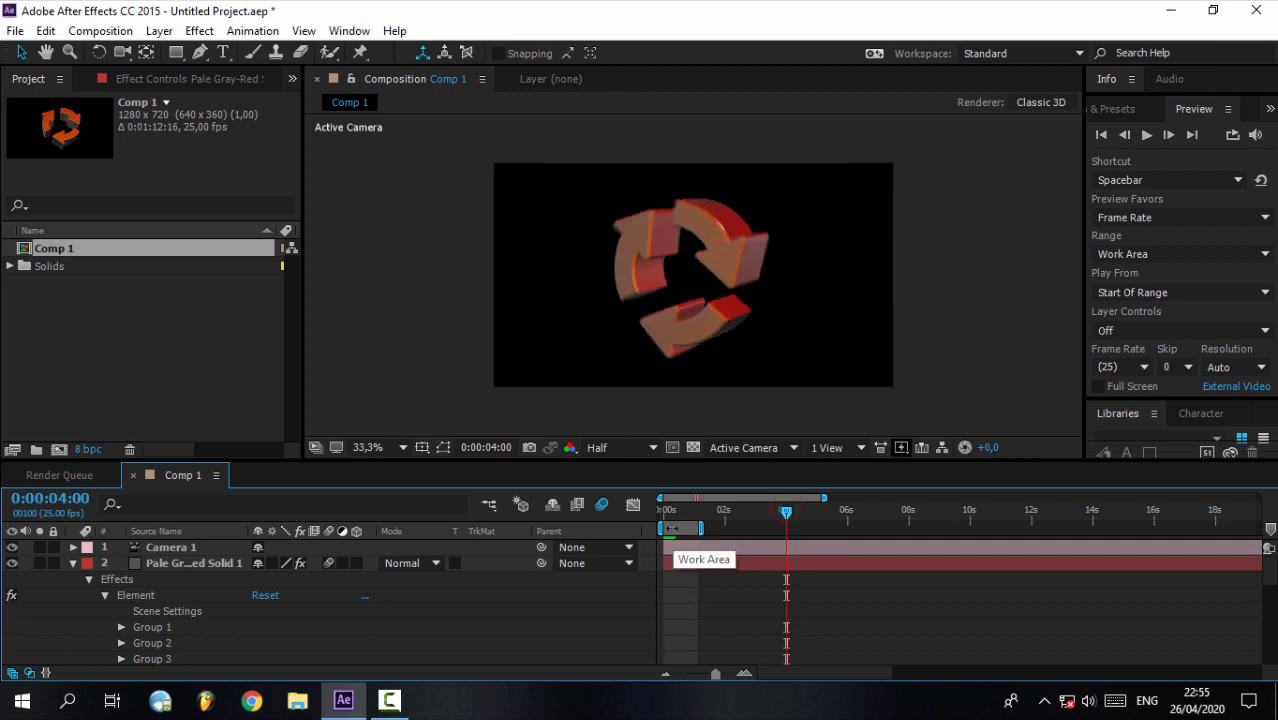
left_click_drag(672, 528, 792, 541)
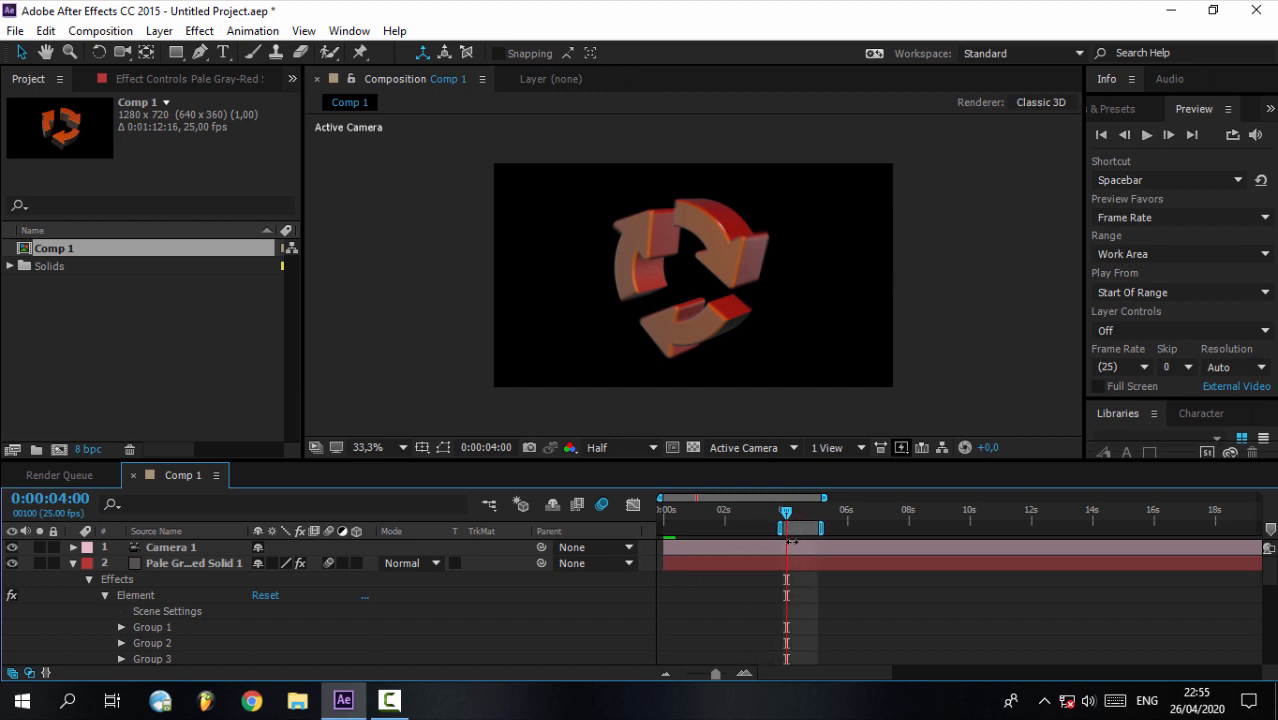
- Play the preview of the one-second work area around 0:00:04:00 and stop it
left_click_drag(826, 497, 787, 497)
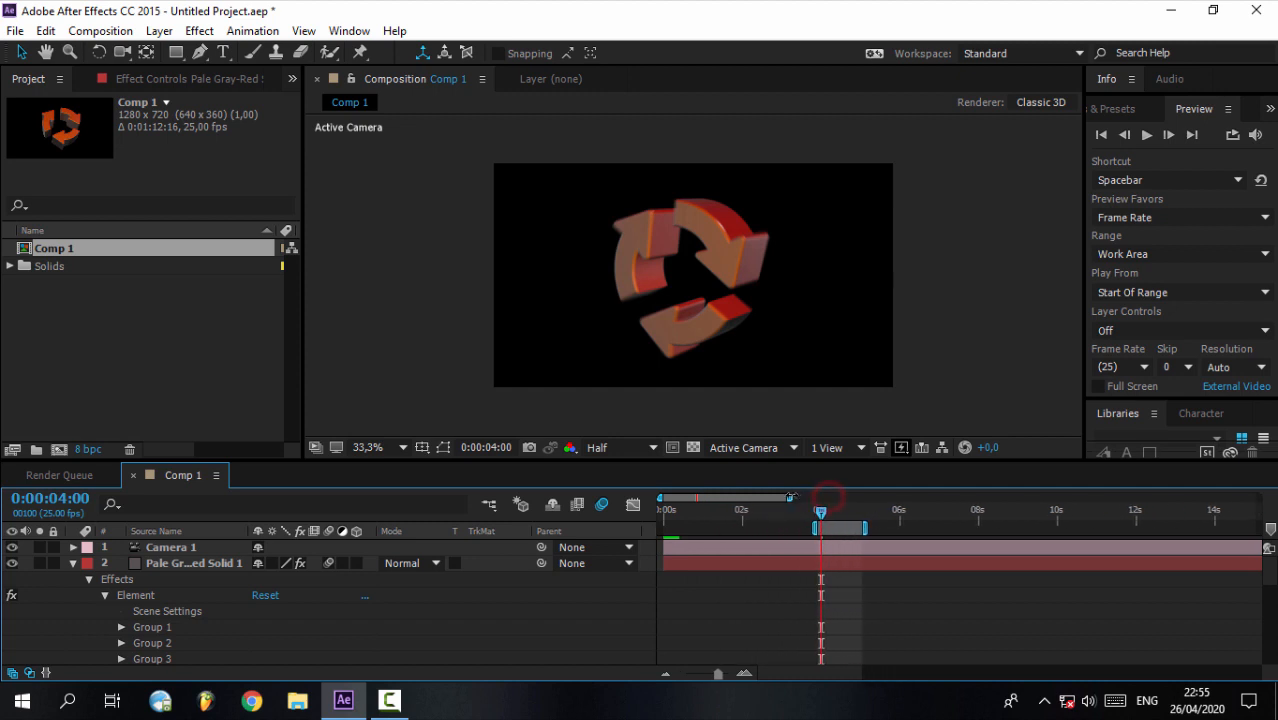
left_click_drag(660, 497, 684, 497)
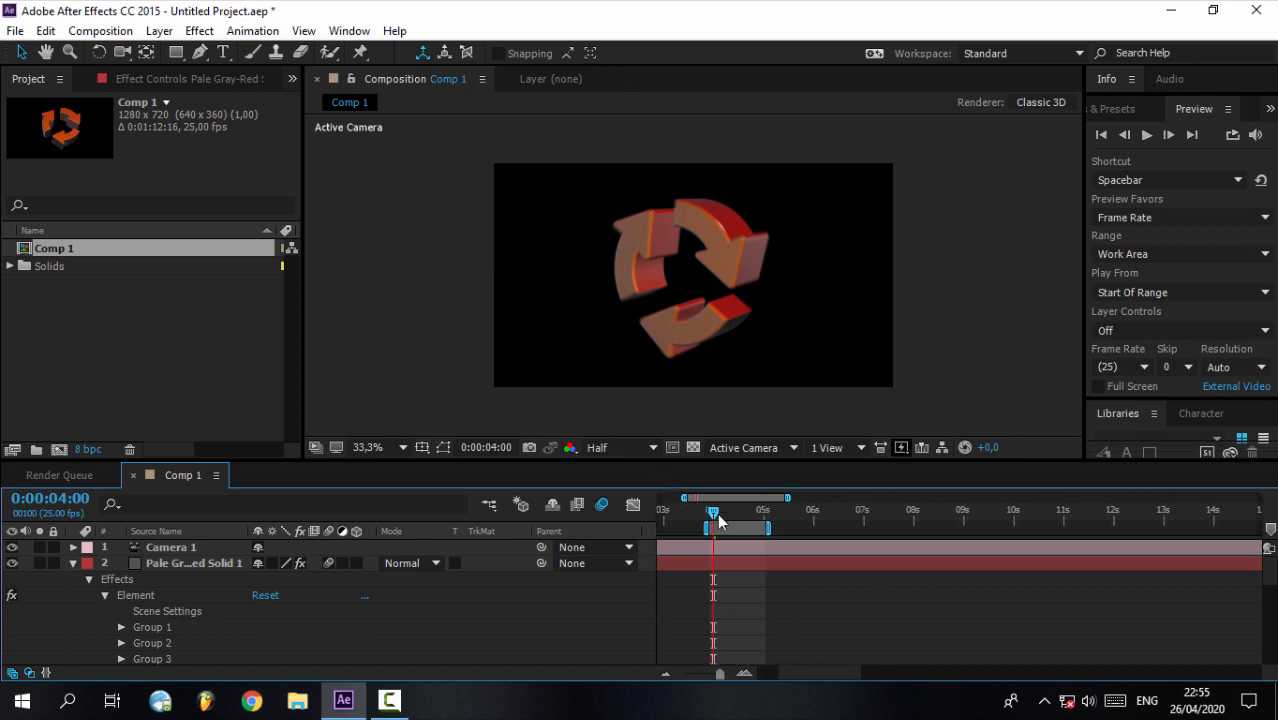
scroll(703, 540, "up", 5)
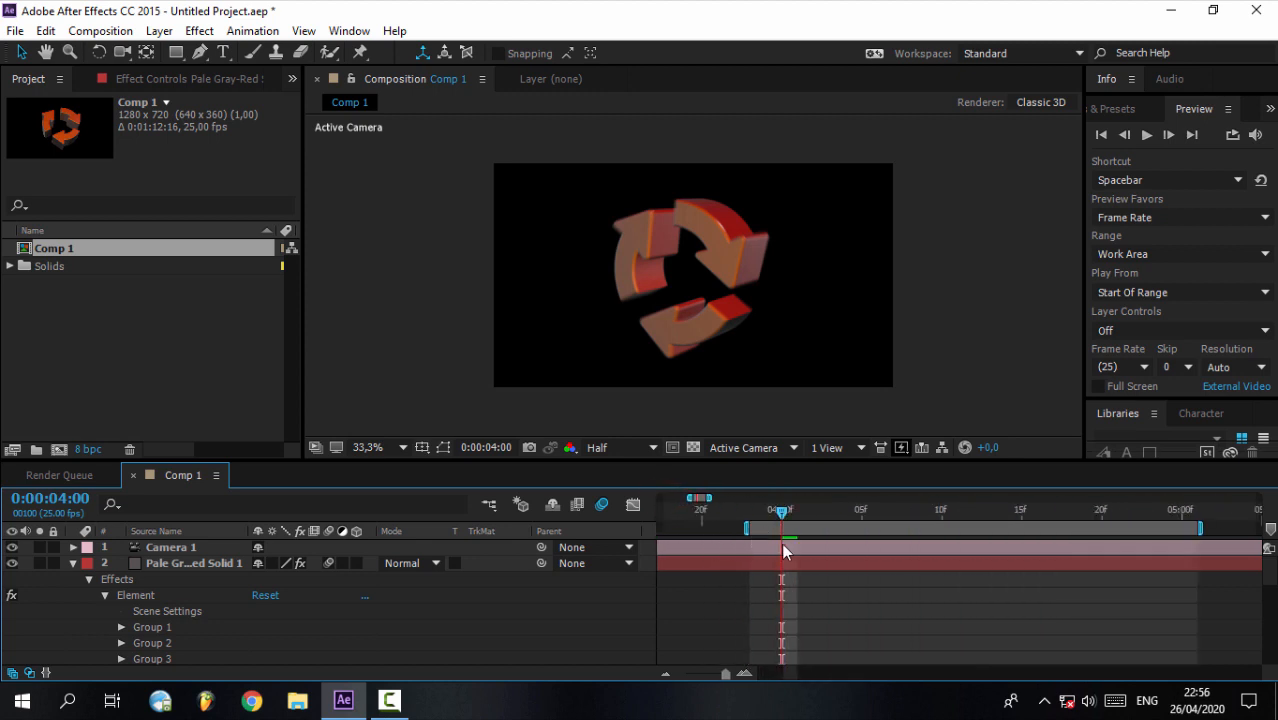
scroll(786, 545, "down", 4)
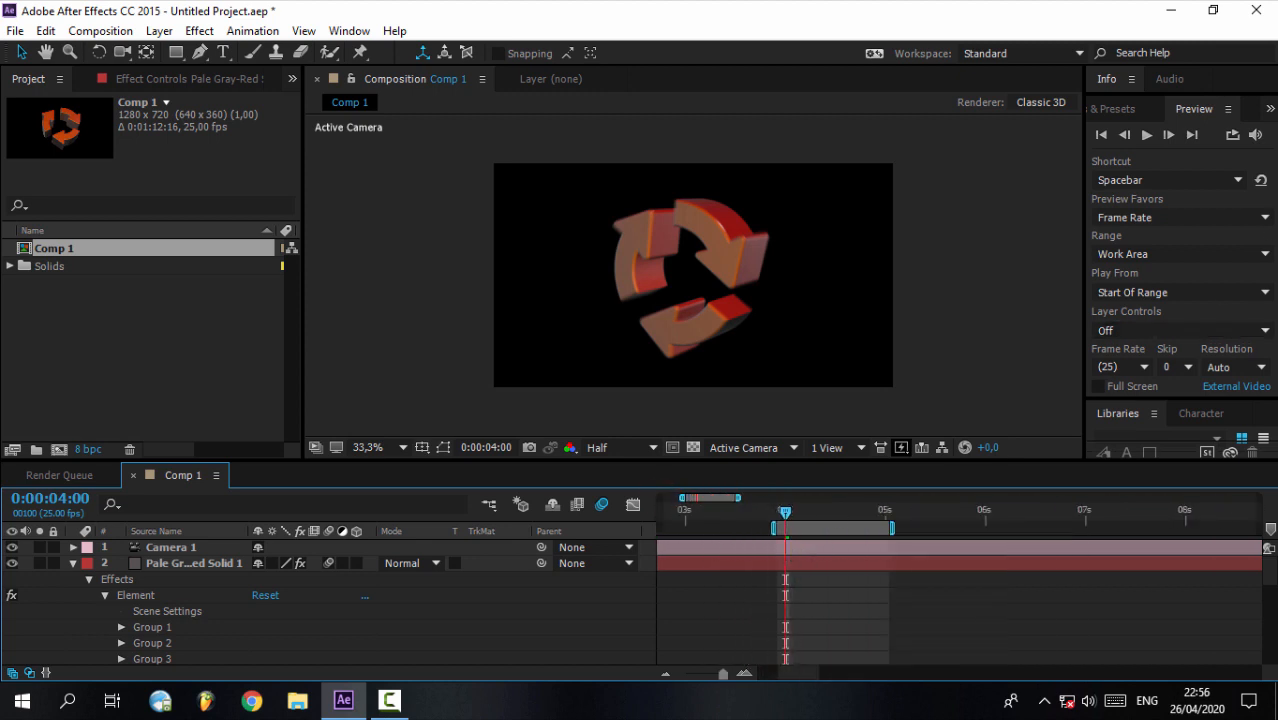
left_click(1148, 135)
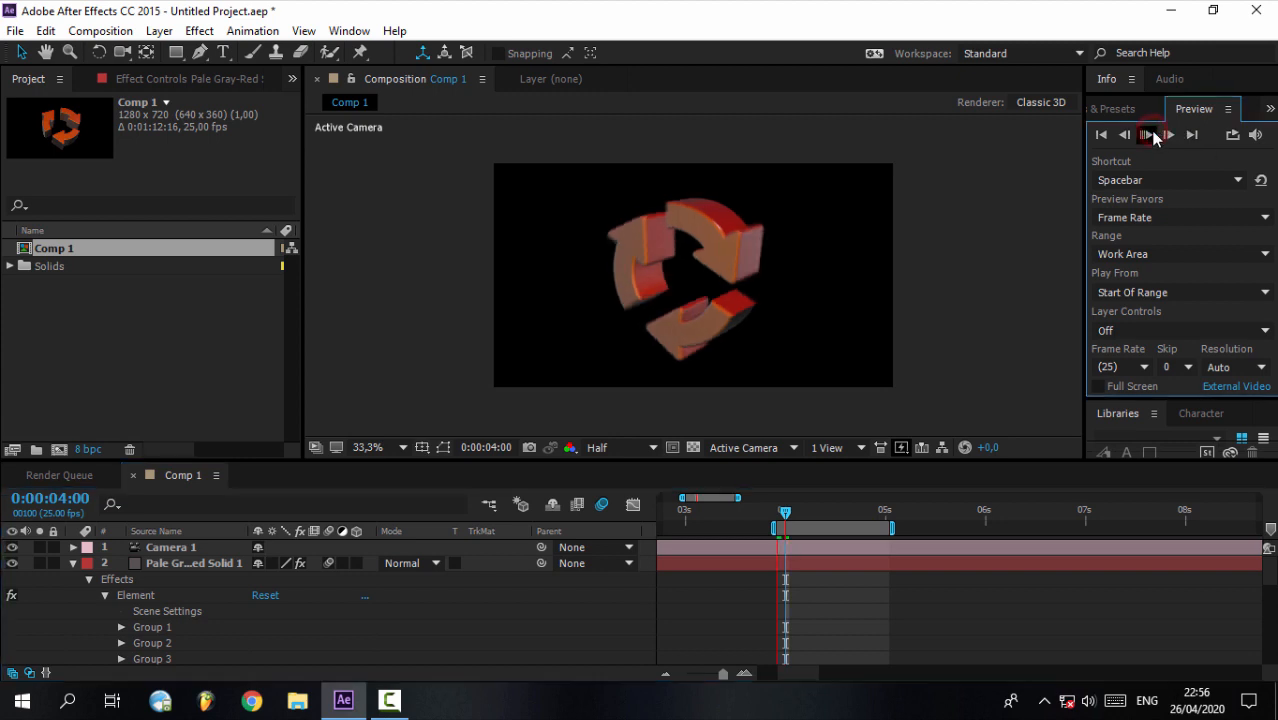
left_click(827, 583)
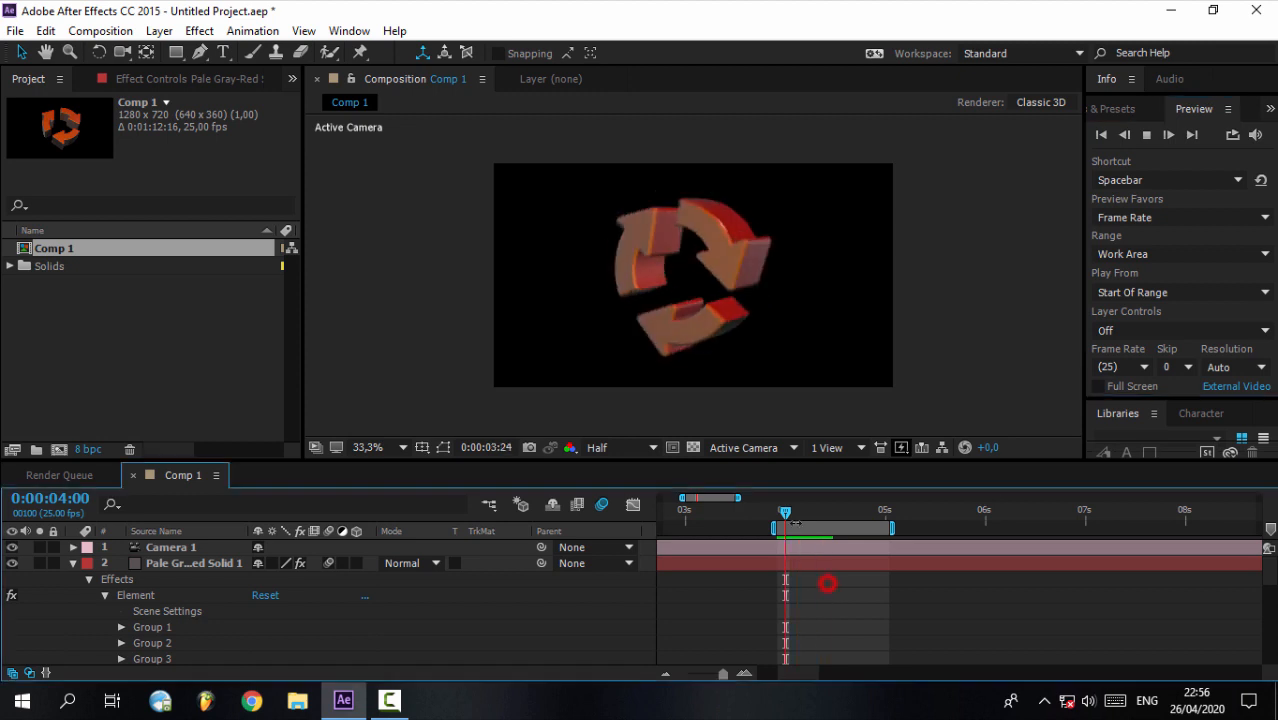
- Move the playhead to 0:00:04:03 and stretch the work area from the composition's start to about 10.5 seconds
left_click(796, 513)
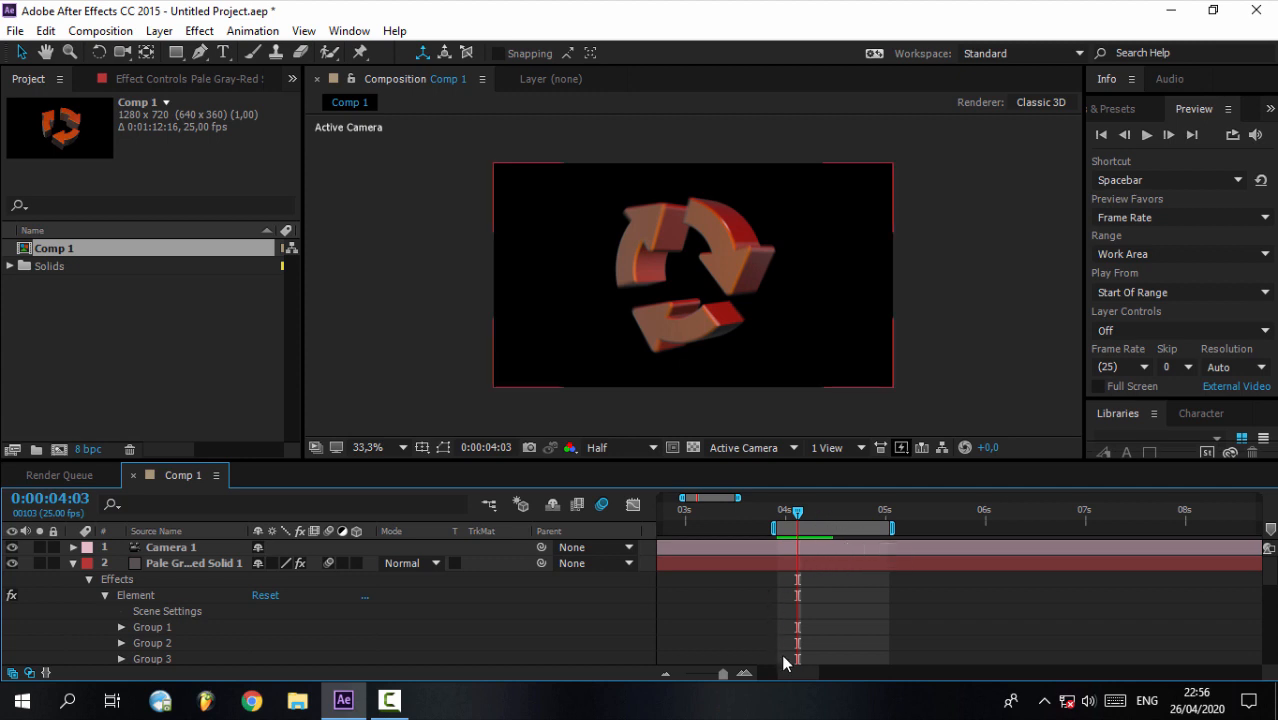
left_click_drag(779, 672, 763, 667)
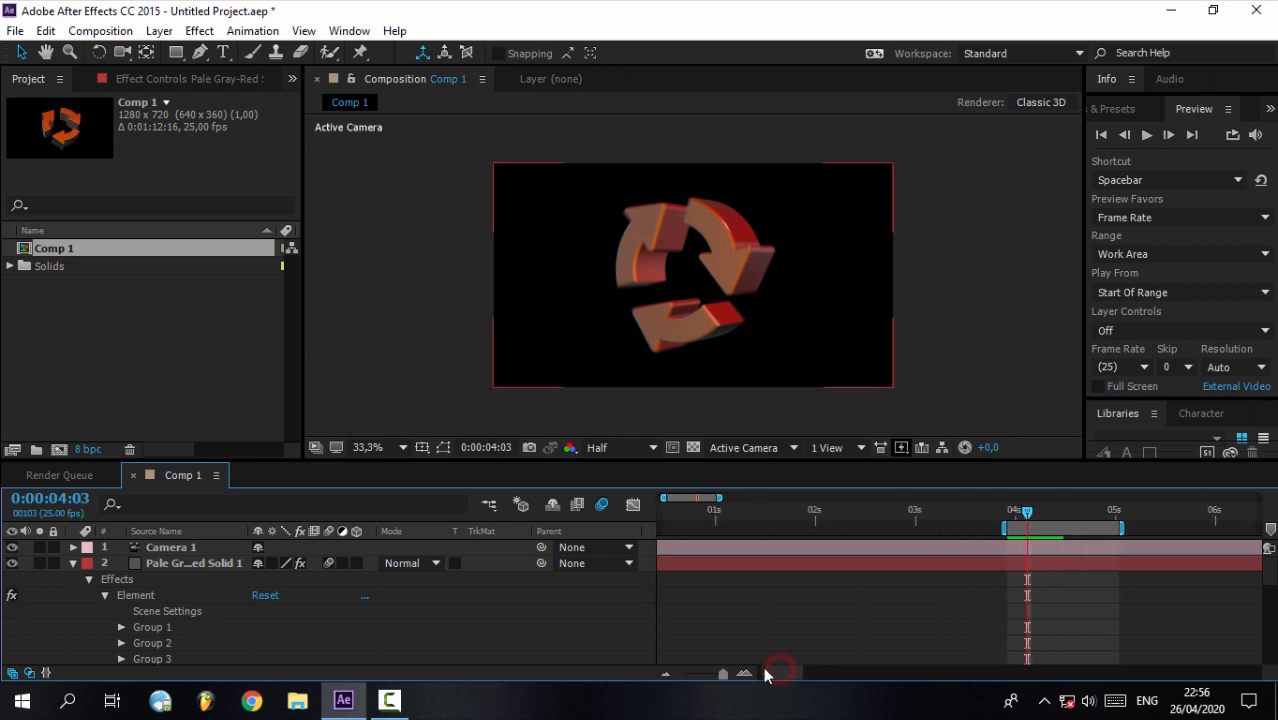
left_click_drag(720, 497, 823, 494)
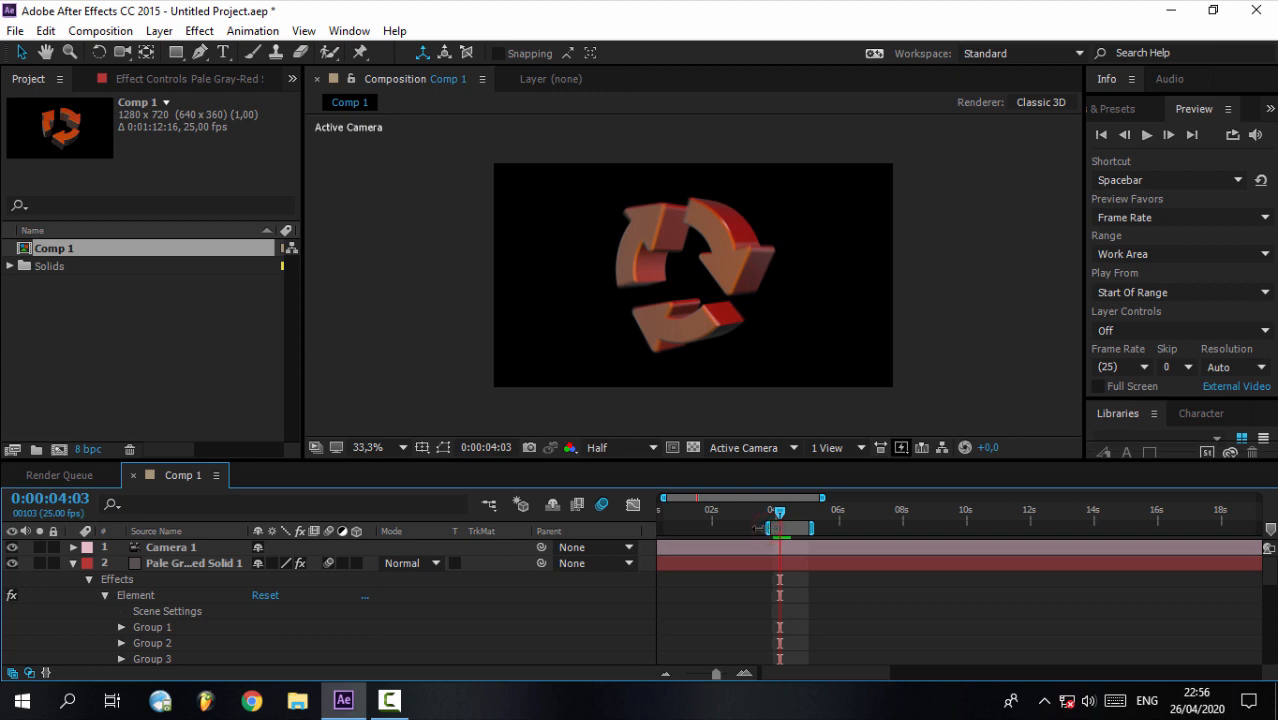
left_click_drag(770, 527, 610, 557)
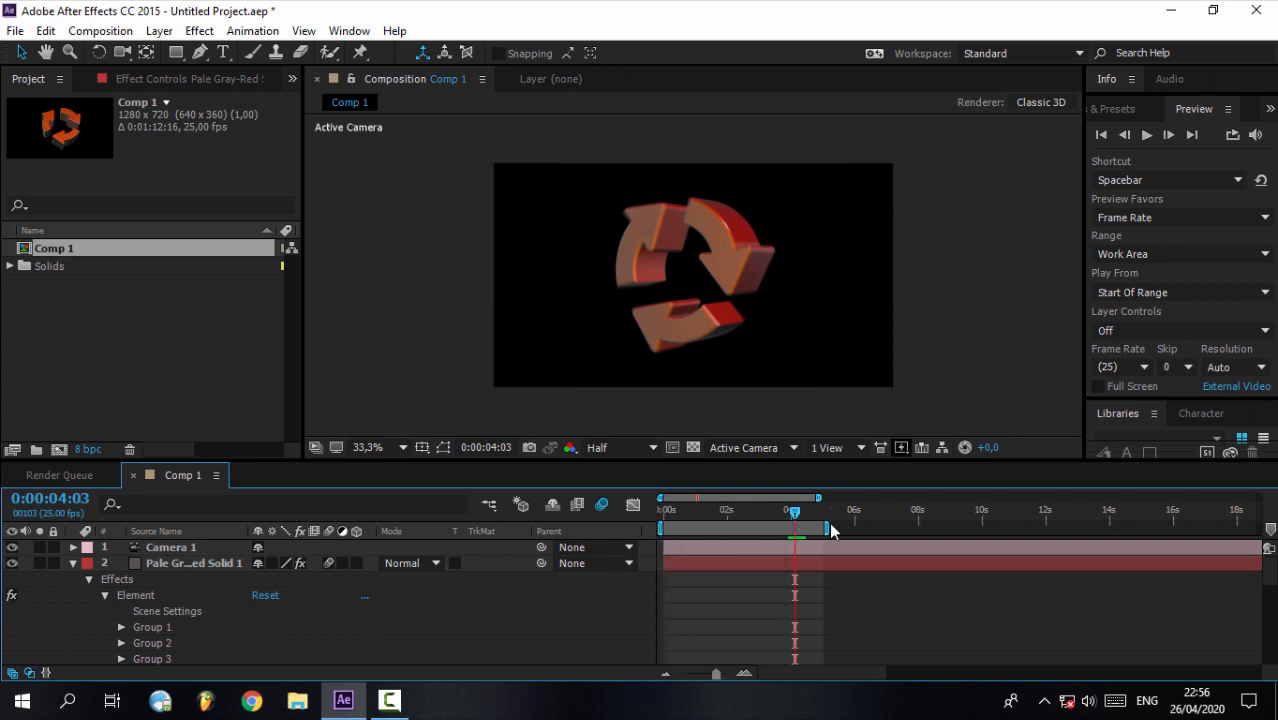
left_click_drag(822, 527, 1001, 527)
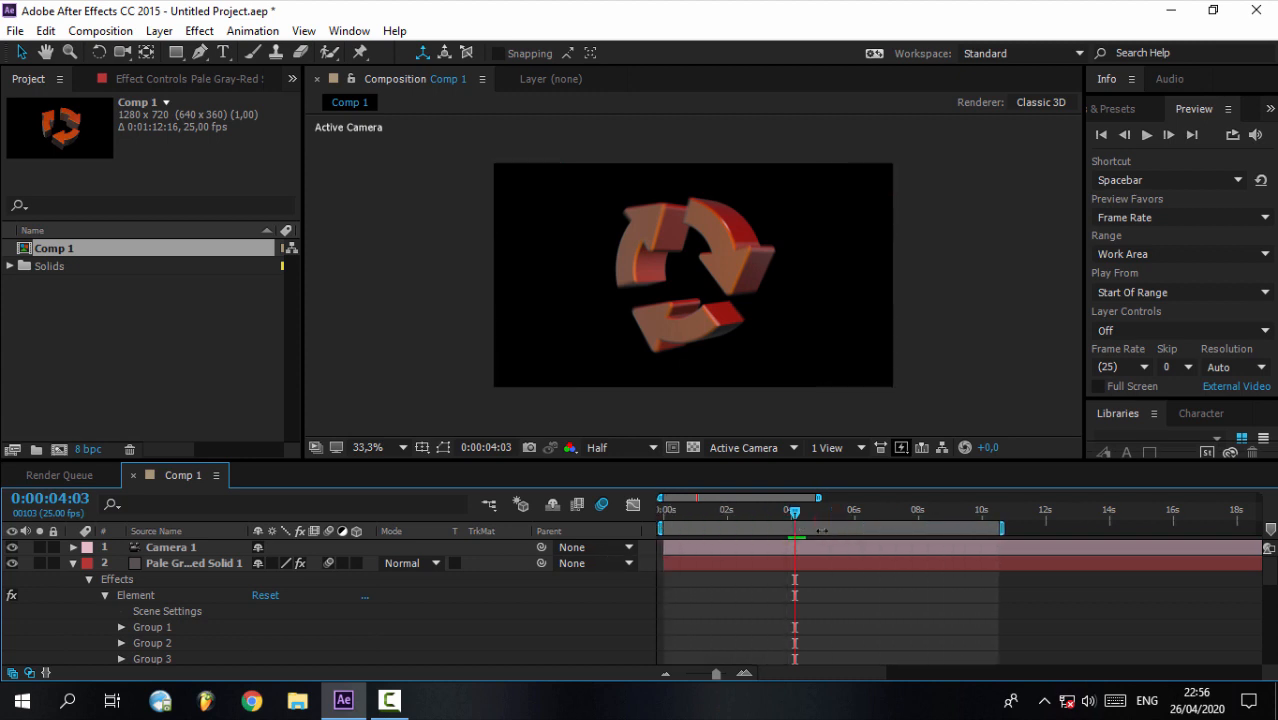
- Move the playhead to 0:00:04:01, preview the extended work area from its start and stop playback
left_click_drag(797, 515, 791, 515)
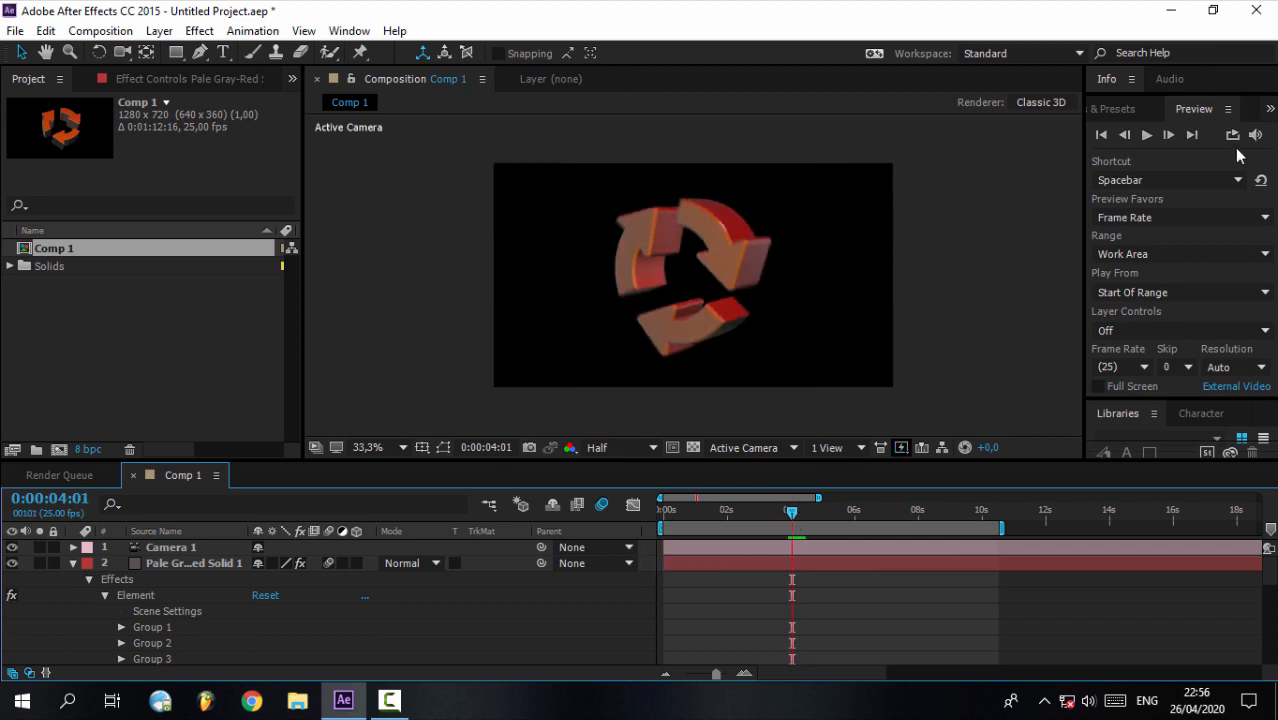
left_click(1146, 136)
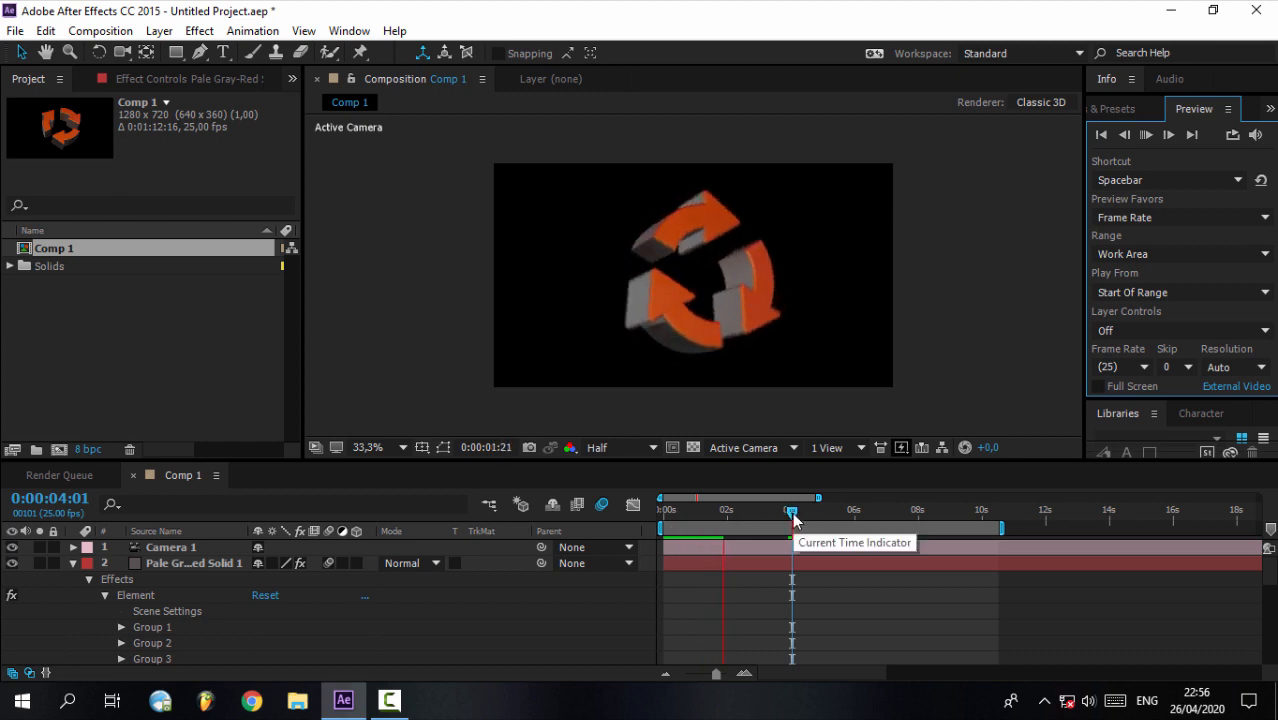
key("space")
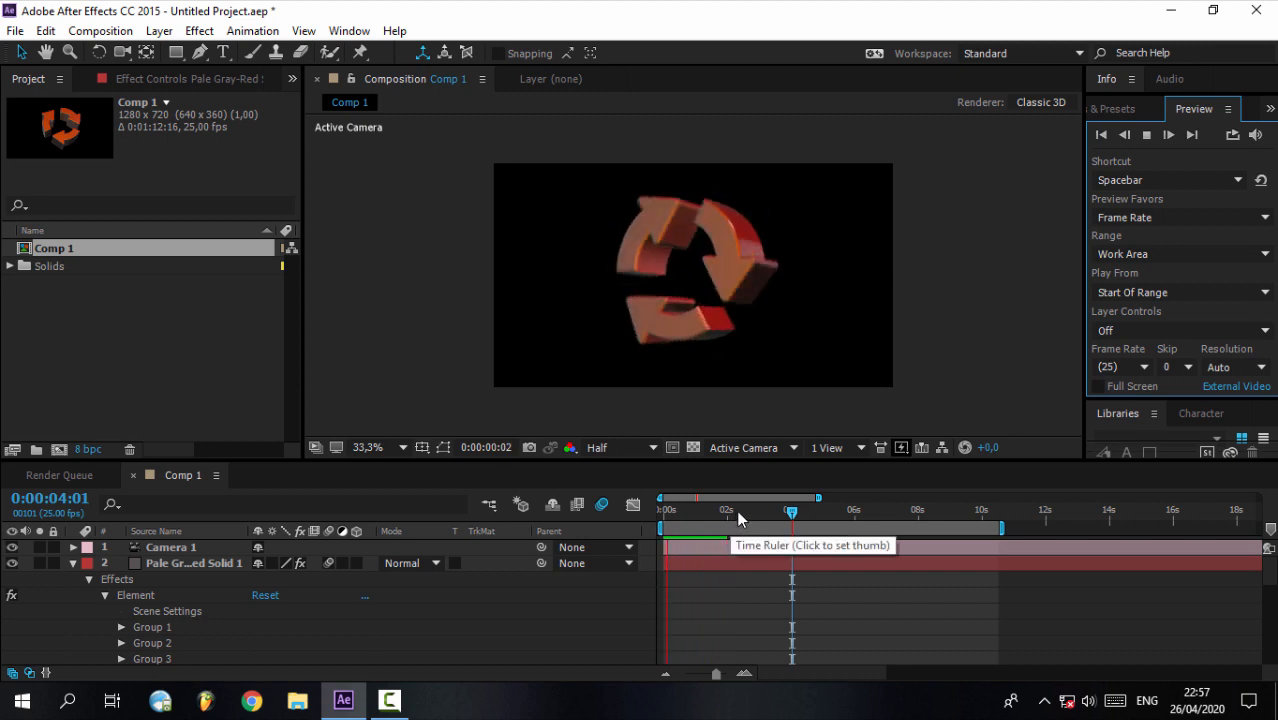
left_click(722, 582)
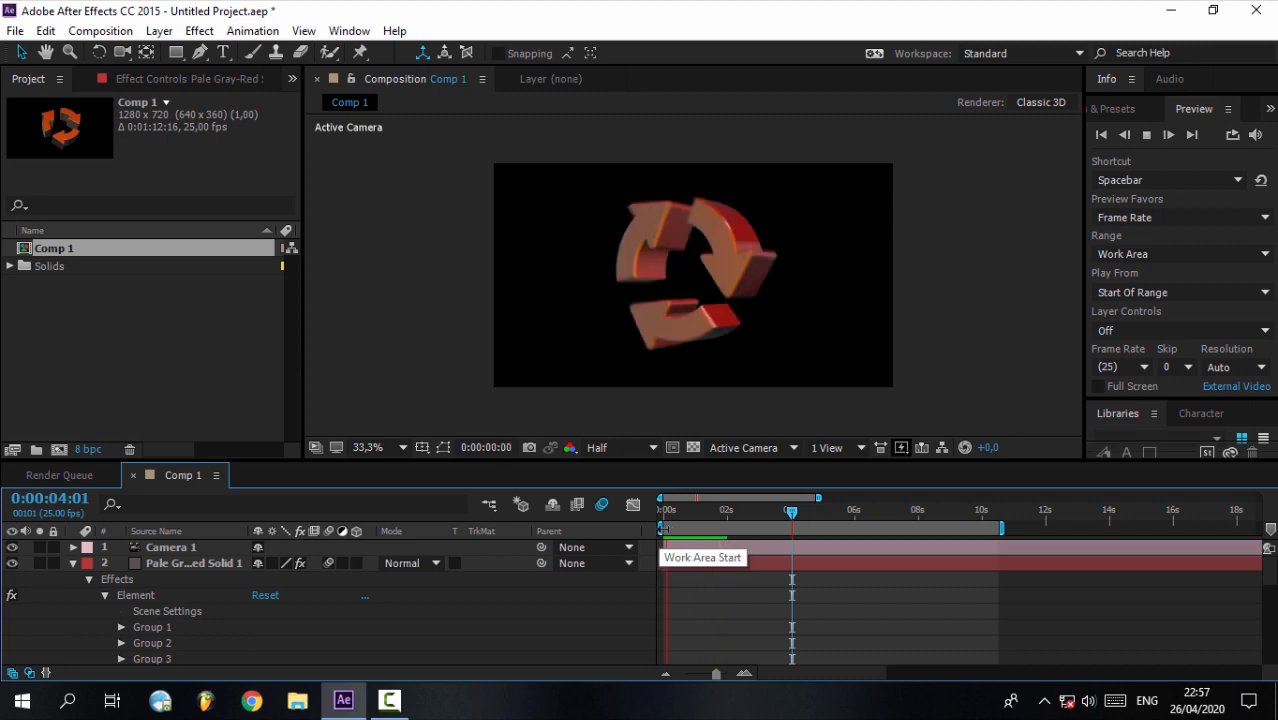
- Move the work area's start to about 4 seconds and back to zero, and place the playhead at 0:00:05:10
left_click_drag(662, 530, 785, 530)
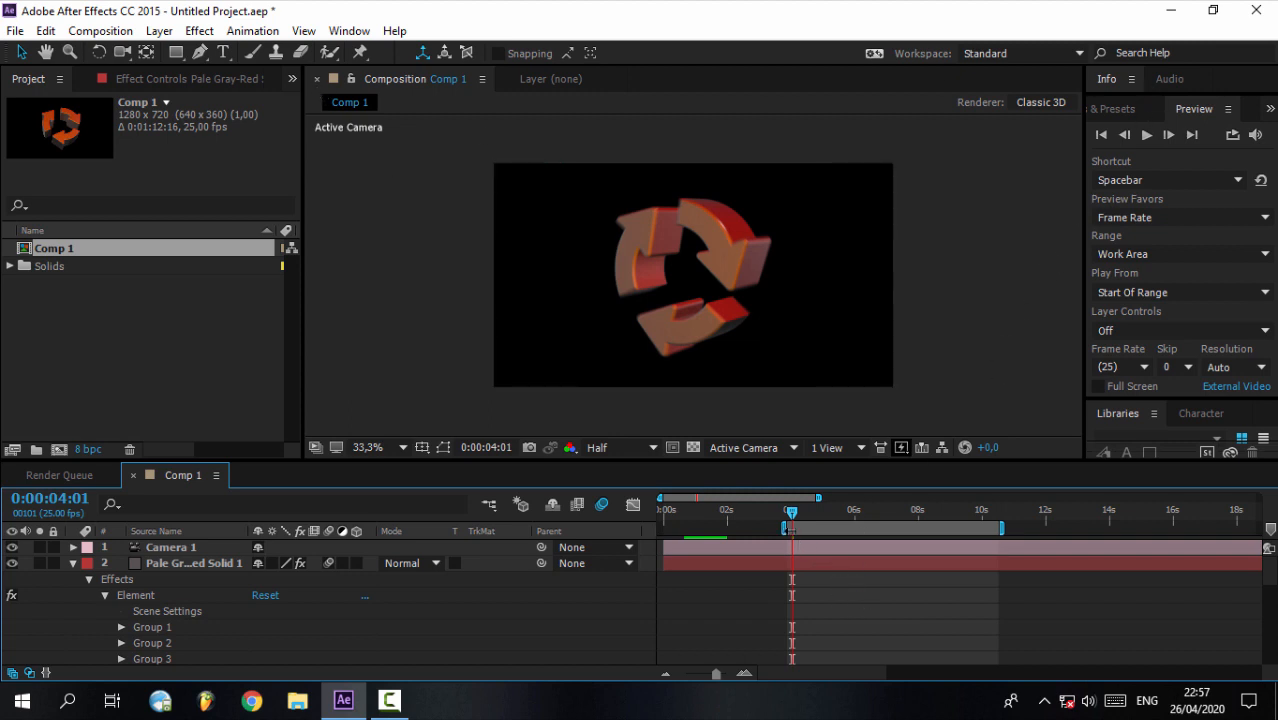
left_click_drag(786, 527, 661, 527)
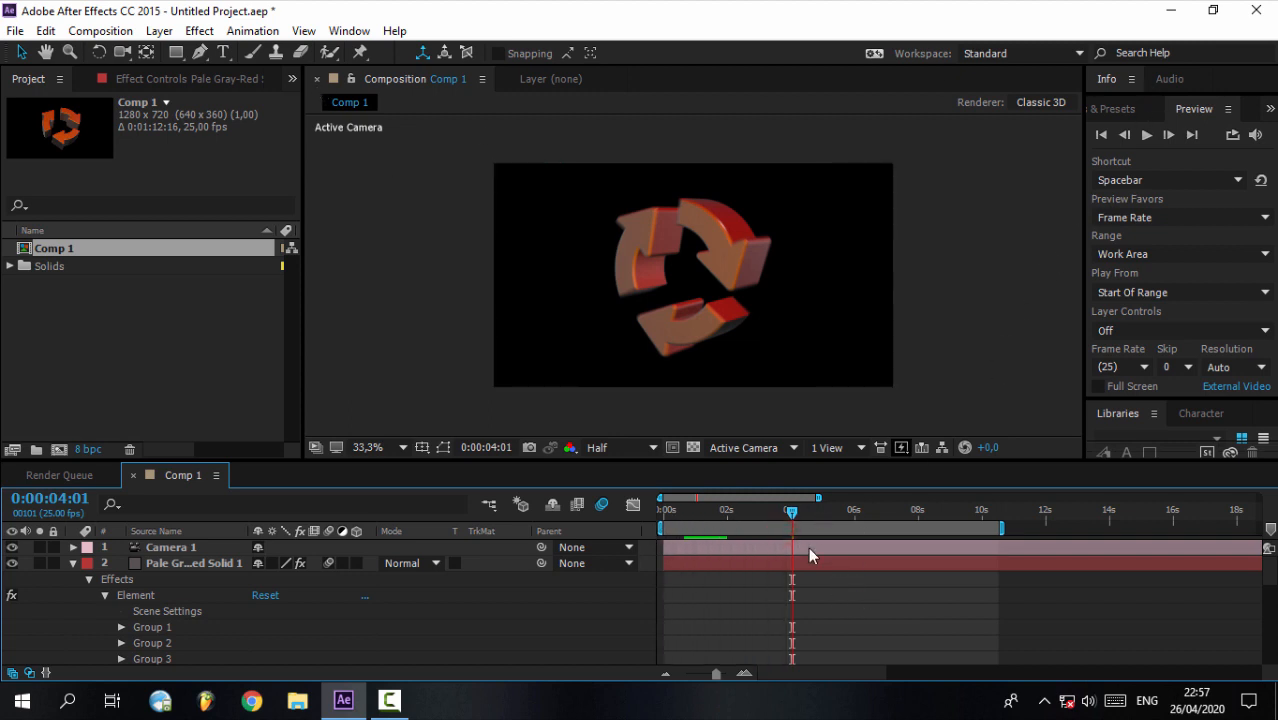
mouse_move(792, 514)
left_mouse_down()
mouse_move(826, 508)
mouse_move(783, 511)
mouse_move(809, 513)
left_mouse_up()
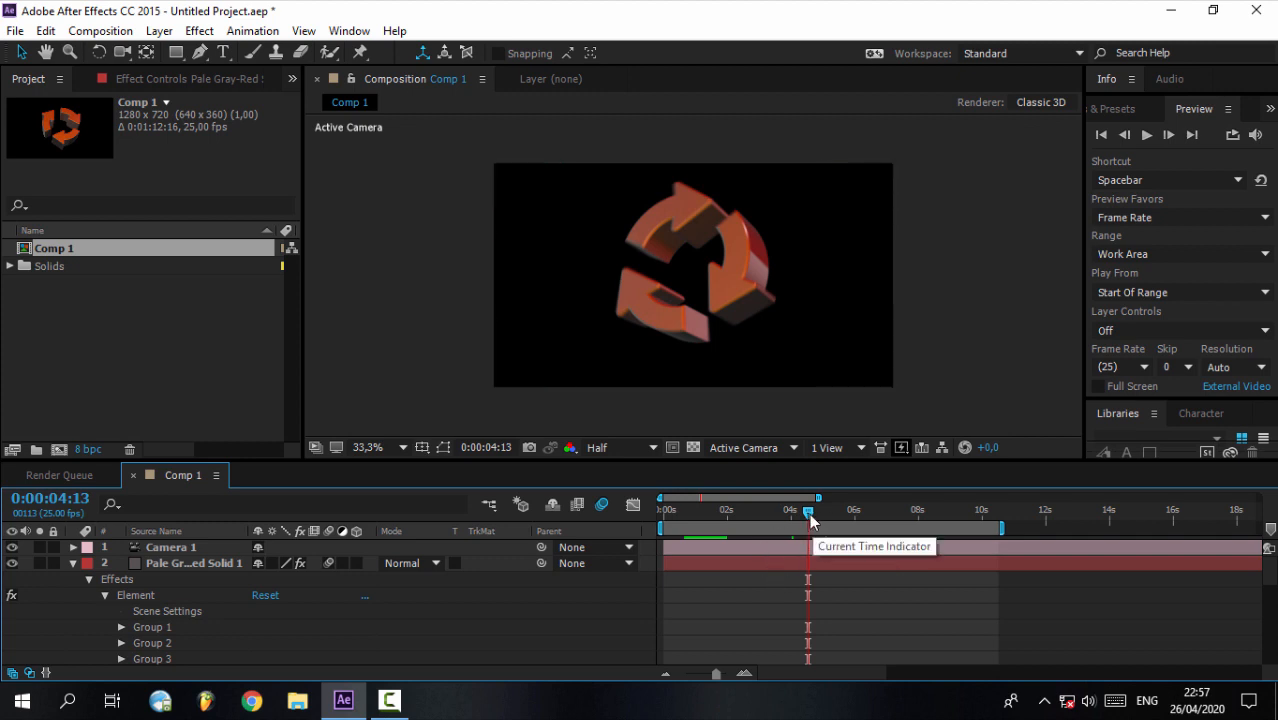
left_click_drag(809, 512, 838, 513)
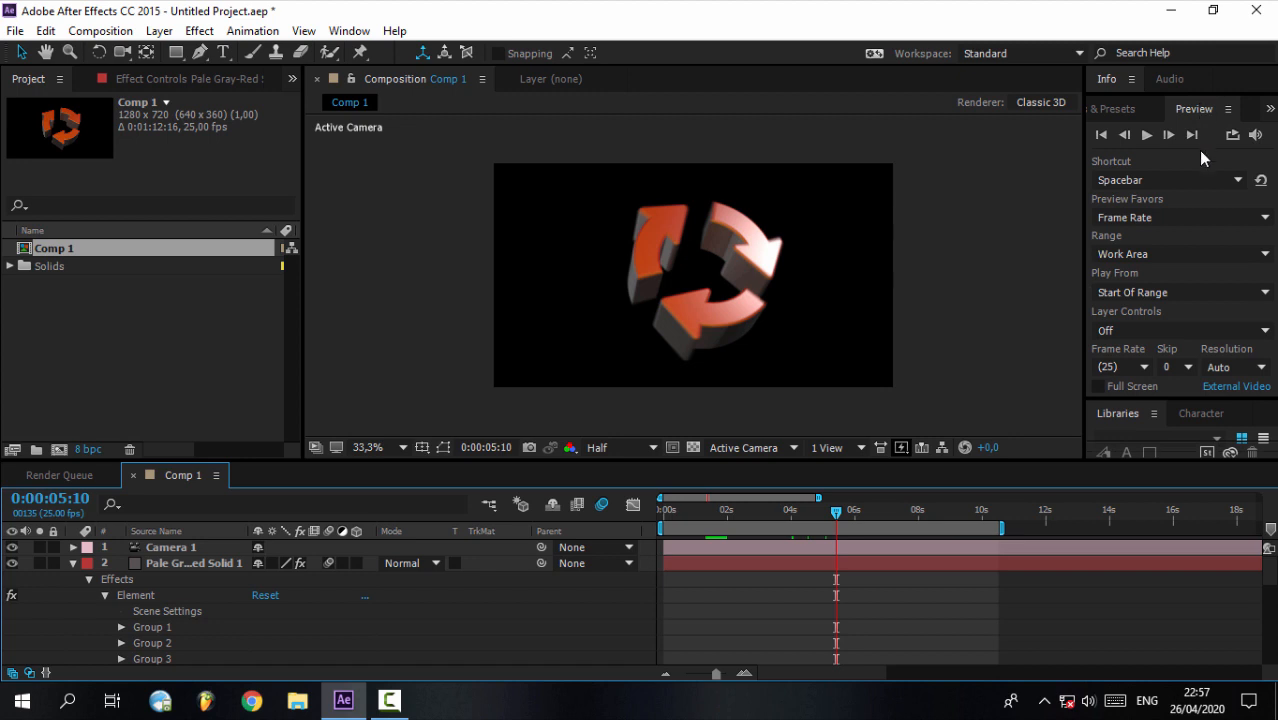
- Set the preview to play from Current Time and replay Comp 1's cached frames from 0:00:05:10
left_click(1131, 297)
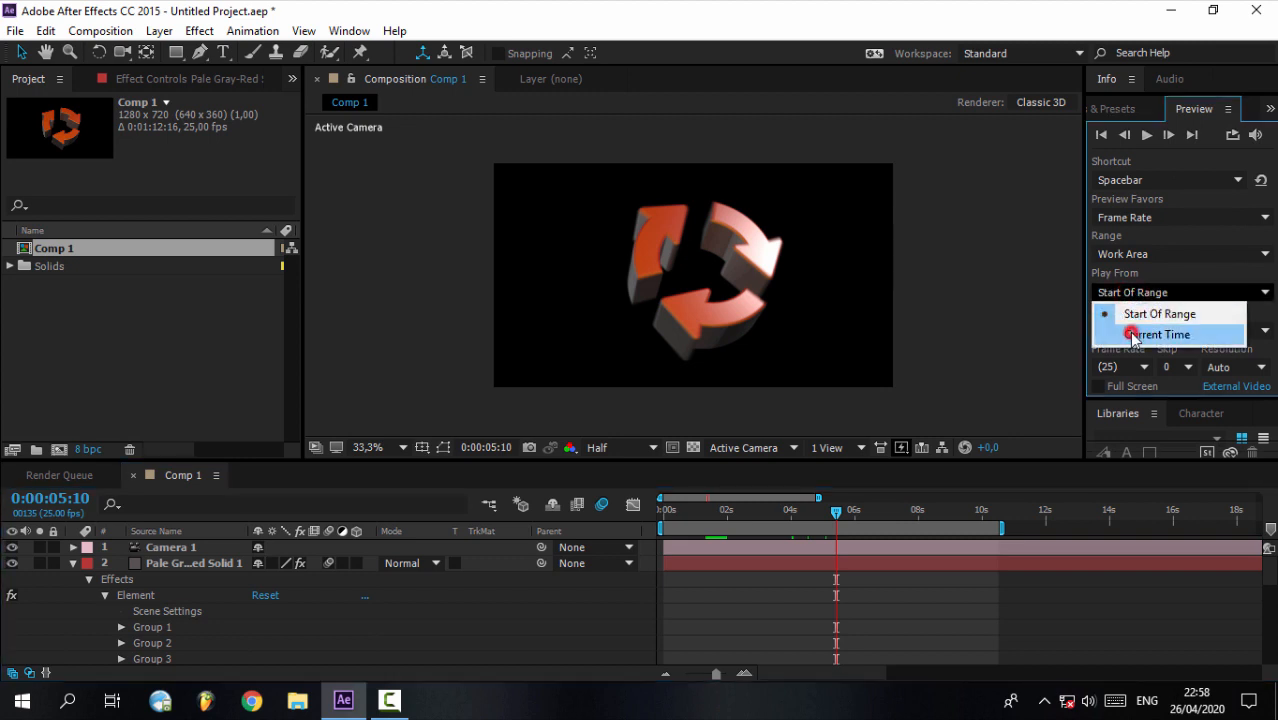
left_click(1131, 335)
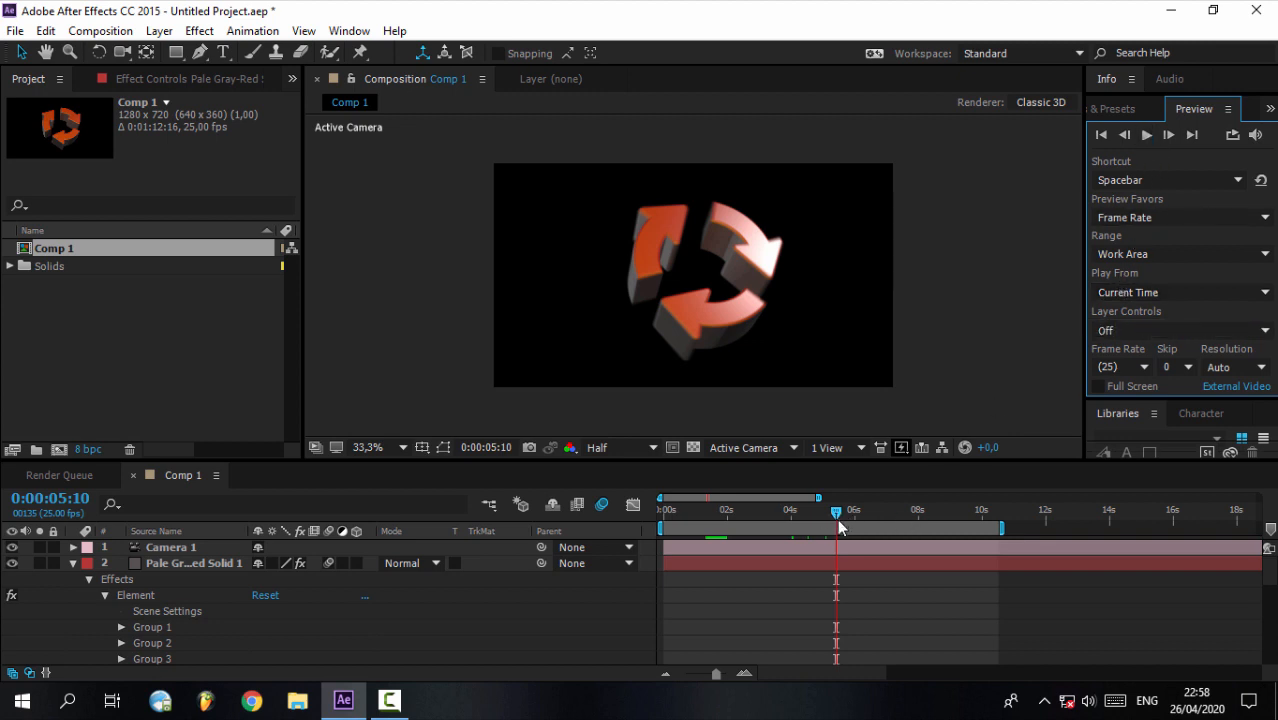
left_click(1146, 134)
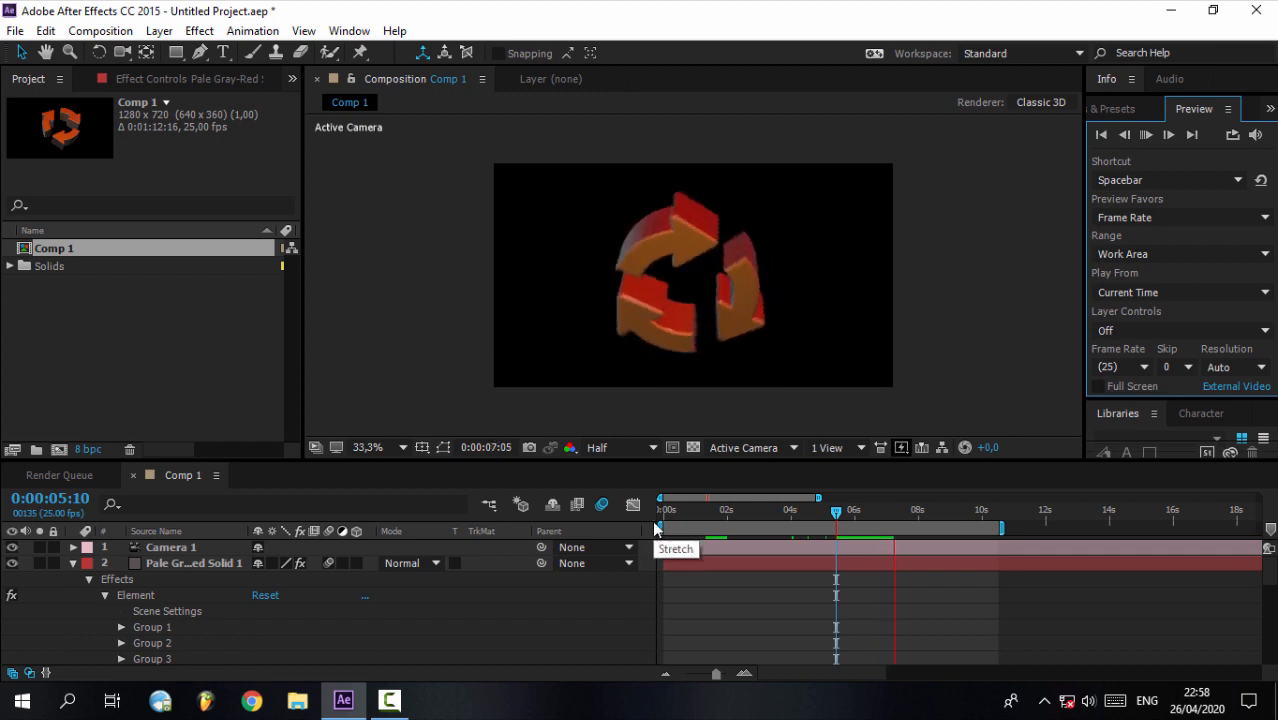
key("space")
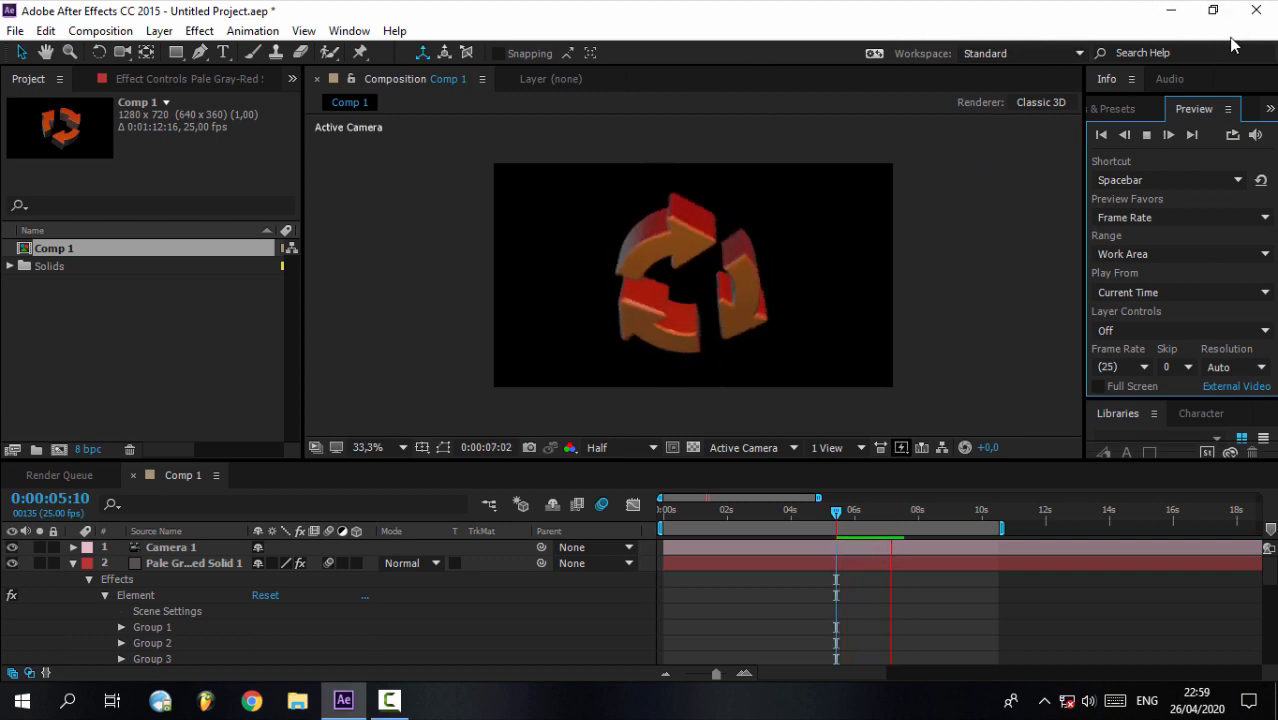
key("space")
key("space")
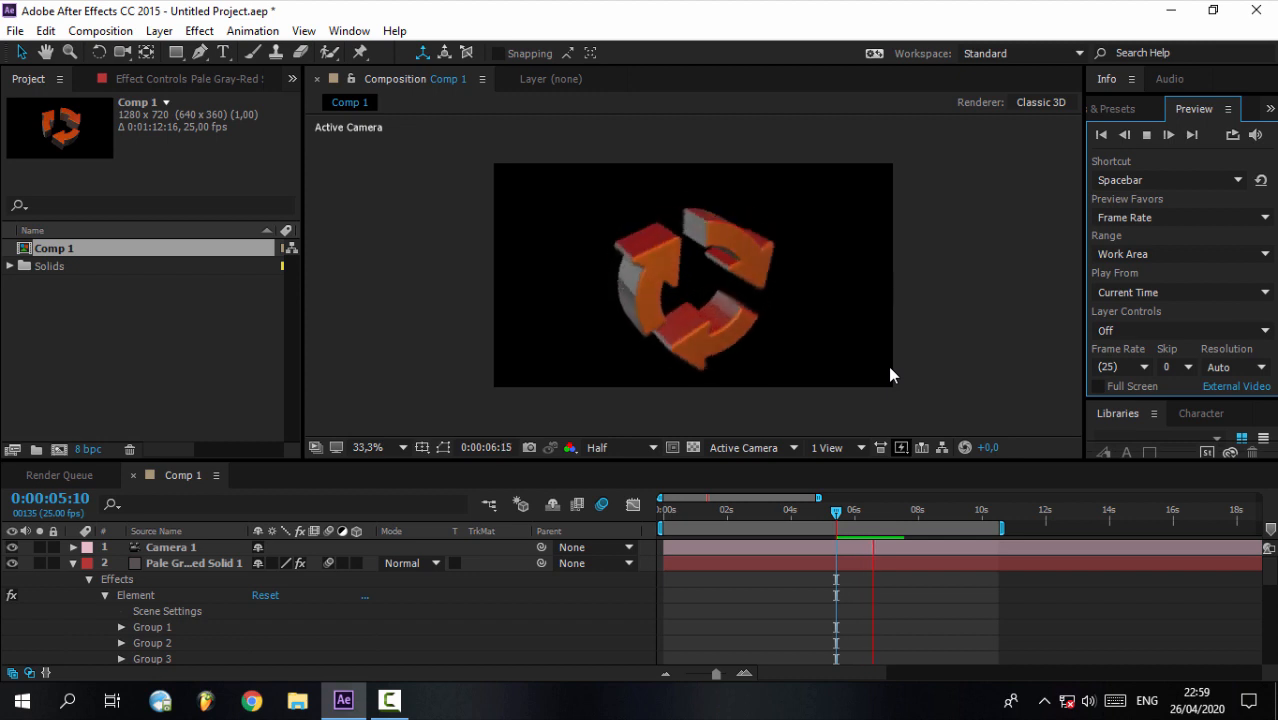
key("space")
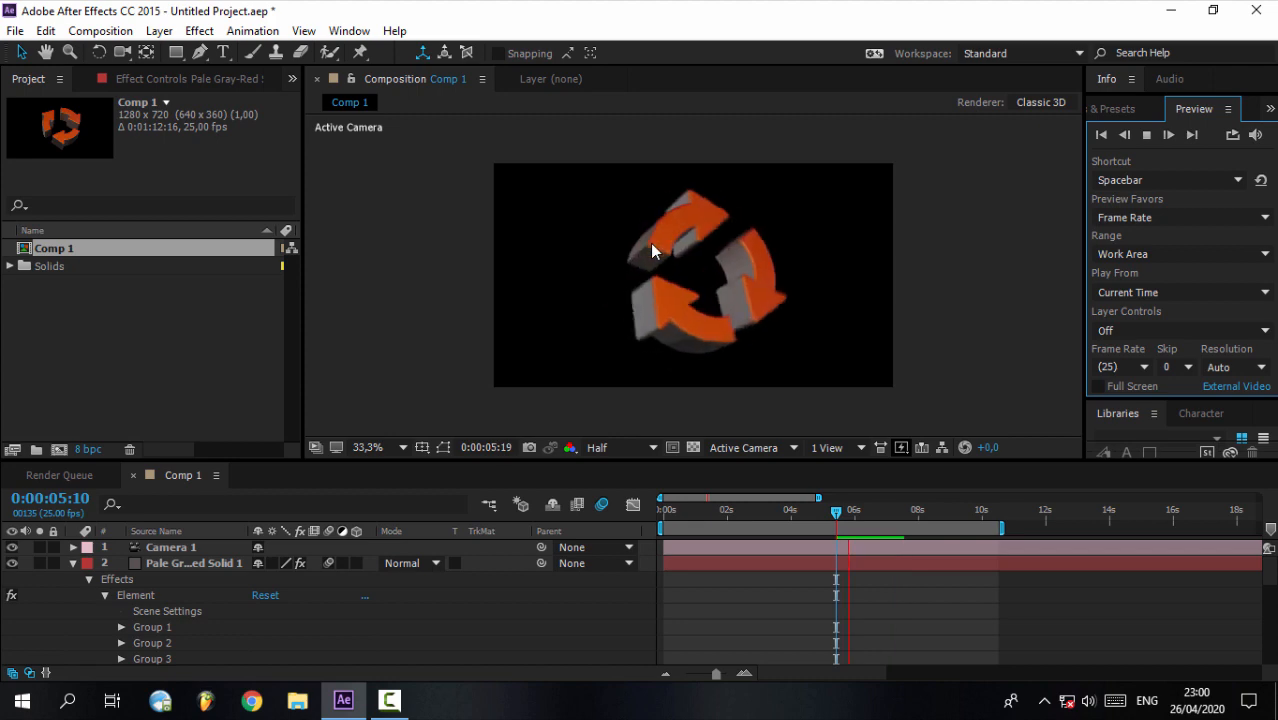
left_click(389, 700)
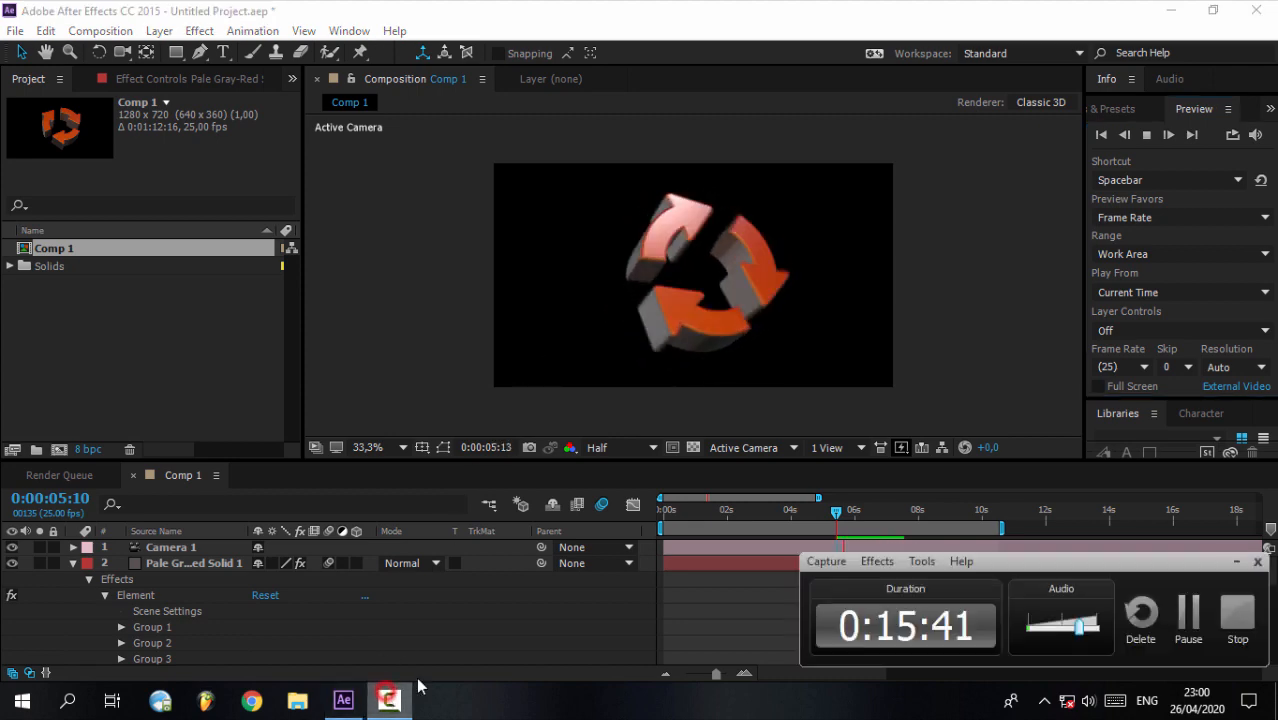